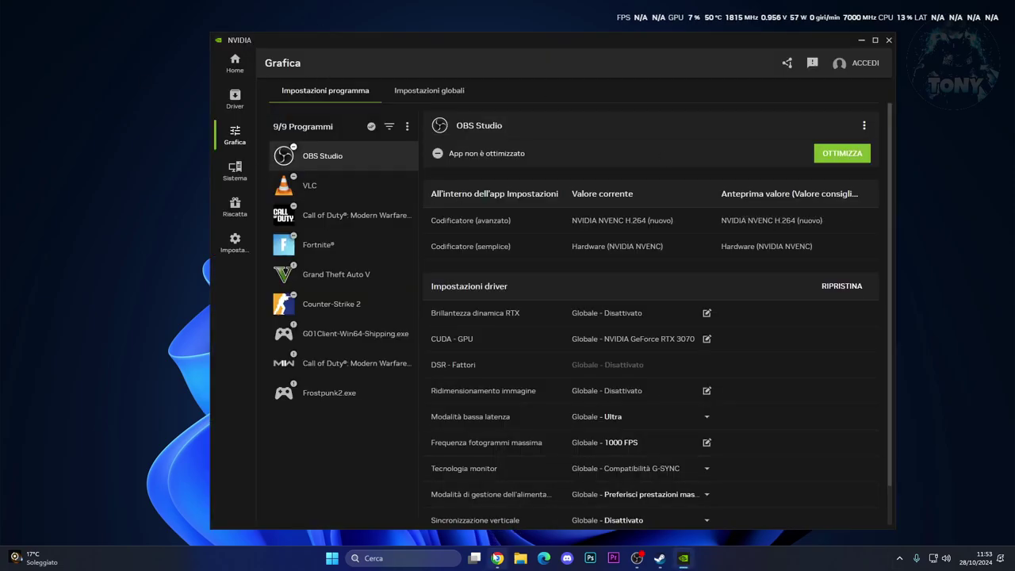
Step: View the NVIDIA App and AMD Software: Adrenalin Edition download pages in Chrome, and return to the NVIDIA app with the browser out of the way
left_click(497, 558)
left_click(79, 10)
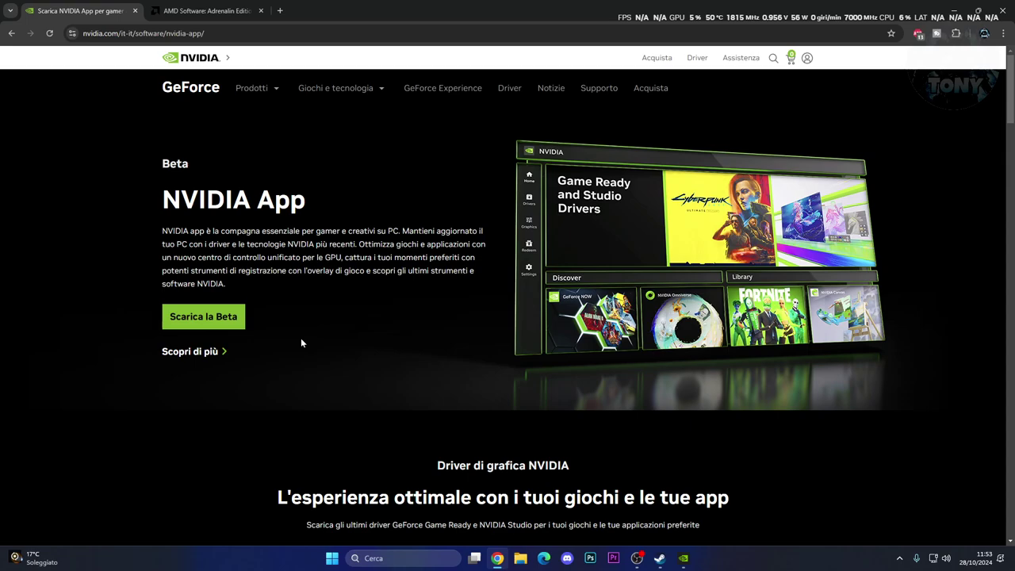
left_click(206, 10)
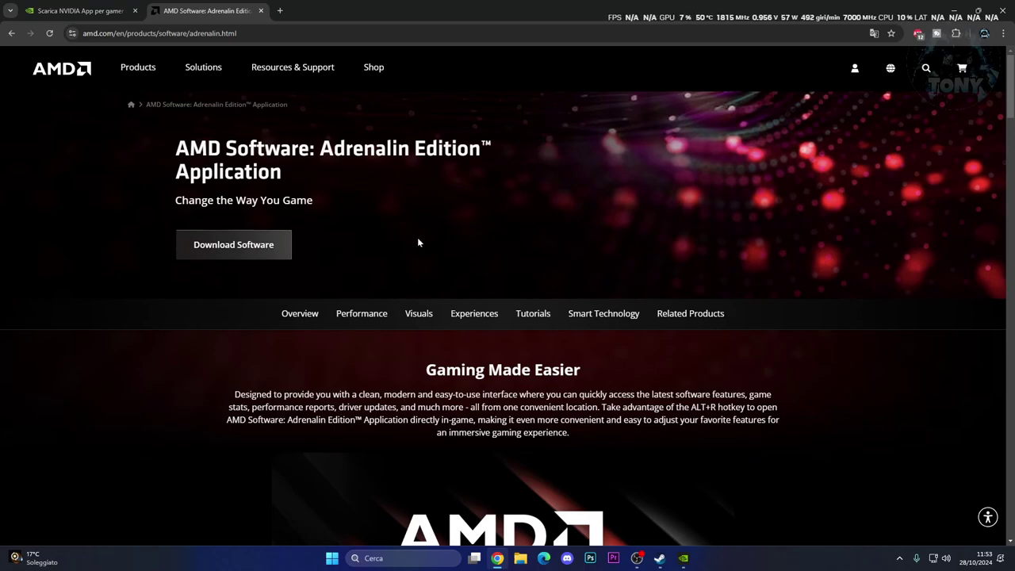
left_click(684, 559)
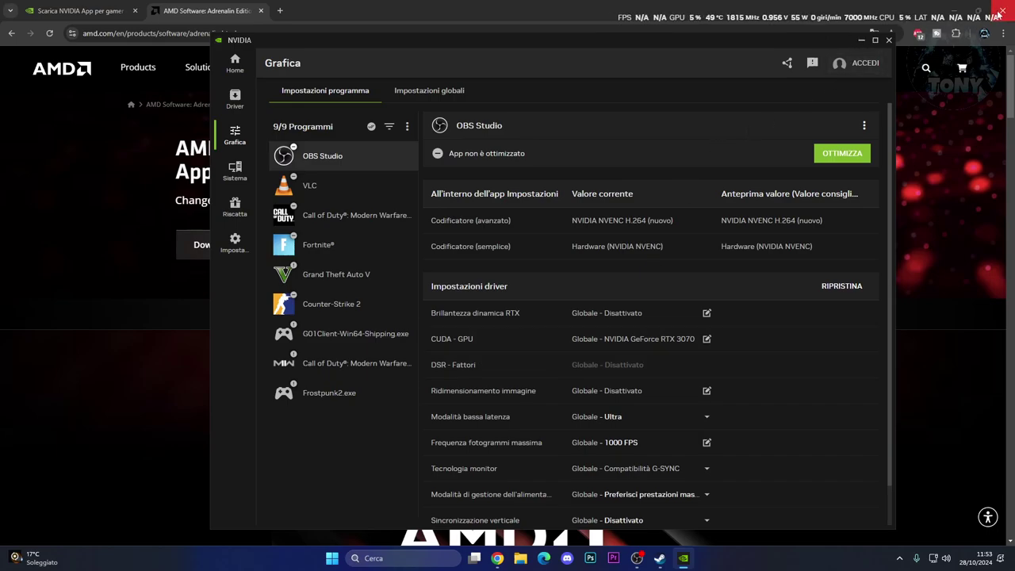
left_click(959, 5)
left_click(958, 5)
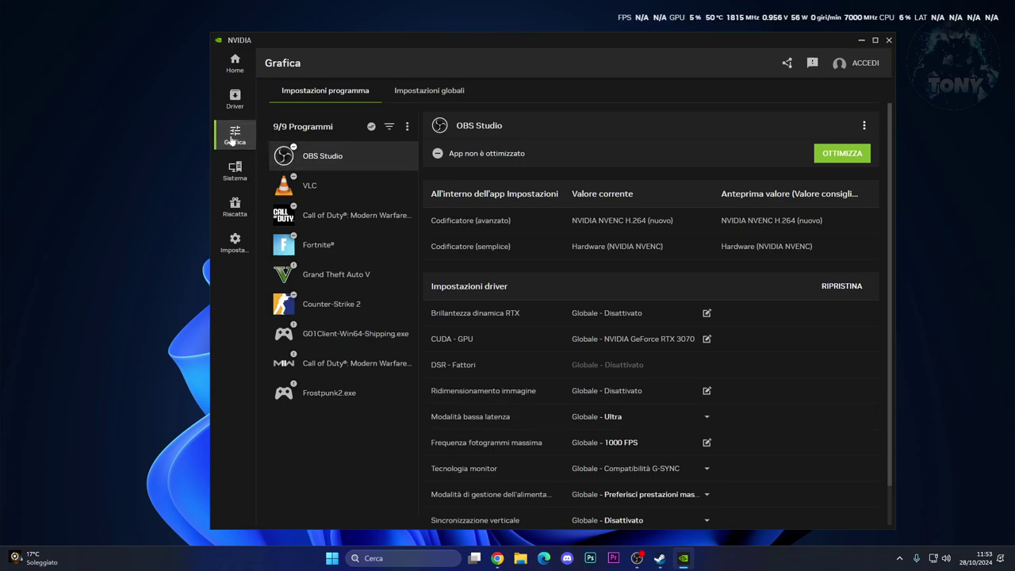
Step: Optimize Call of Duty: Modern Warfare III with the quality slider at the maximum performance (Prestazioni) end
left_click(329, 222)
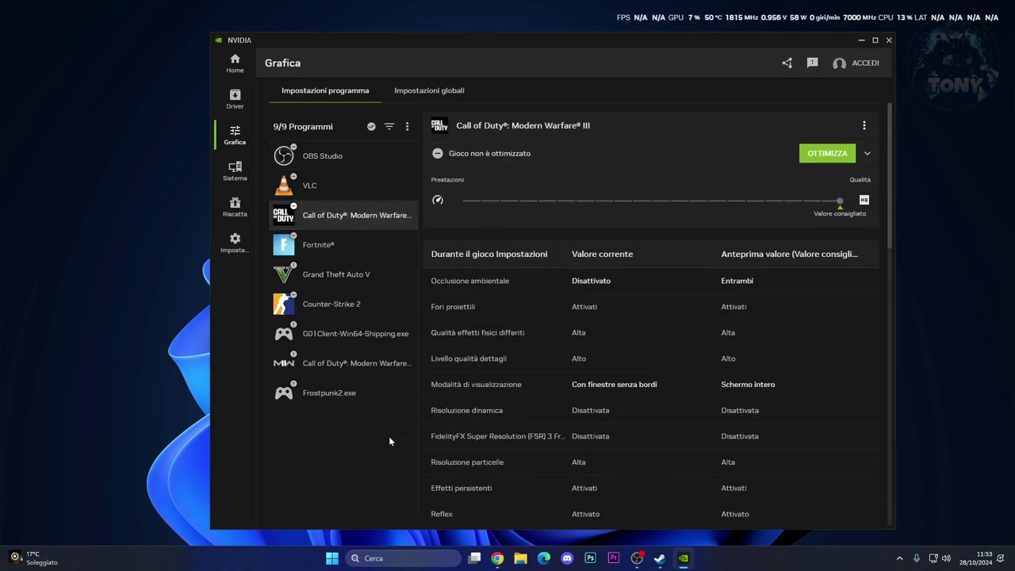
left_click(321, 373)
left_click(315, 219)
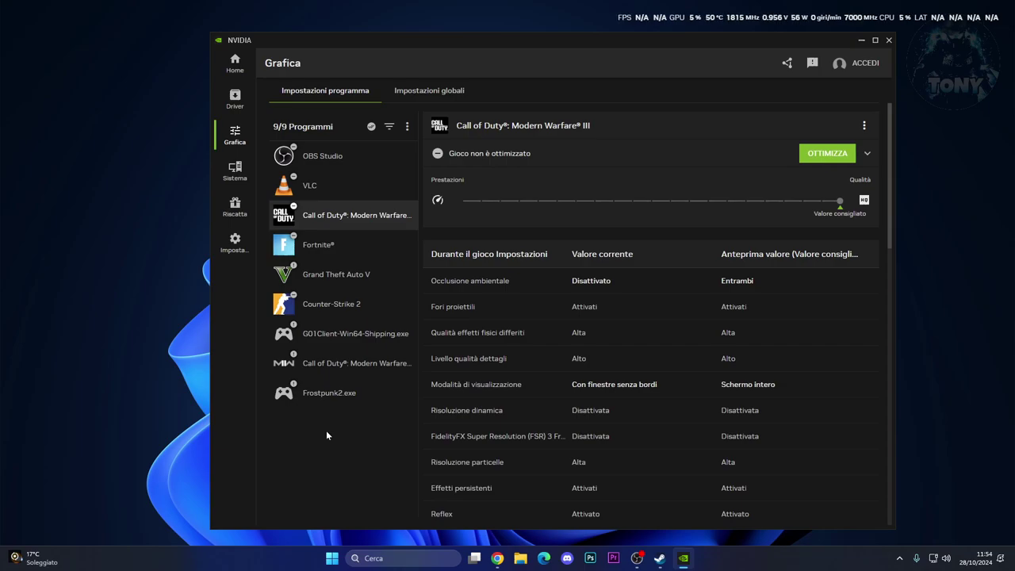
left_click_drag(549, 35, 531, 39)
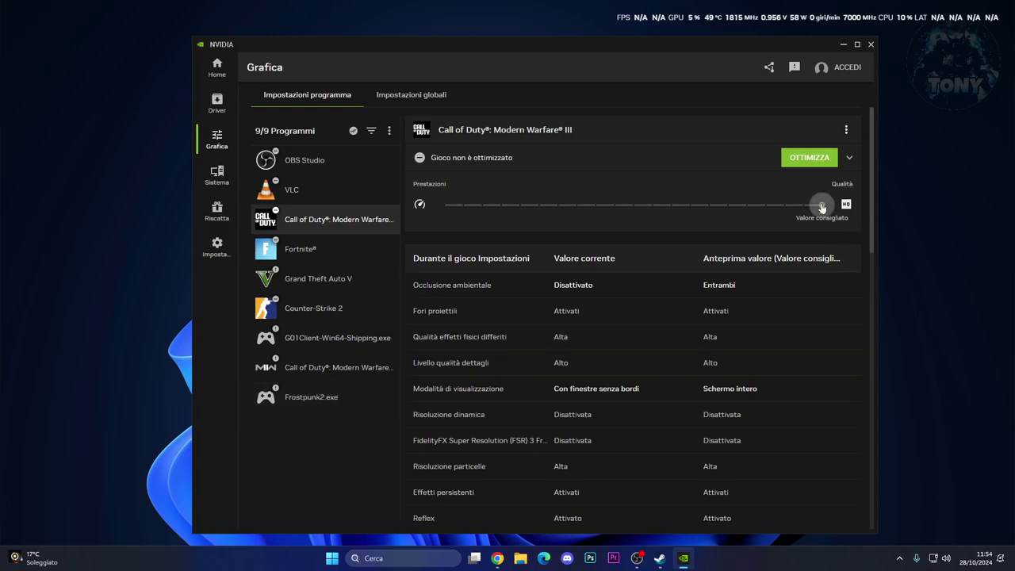
left_click_drag(822, 205, 442, 205)
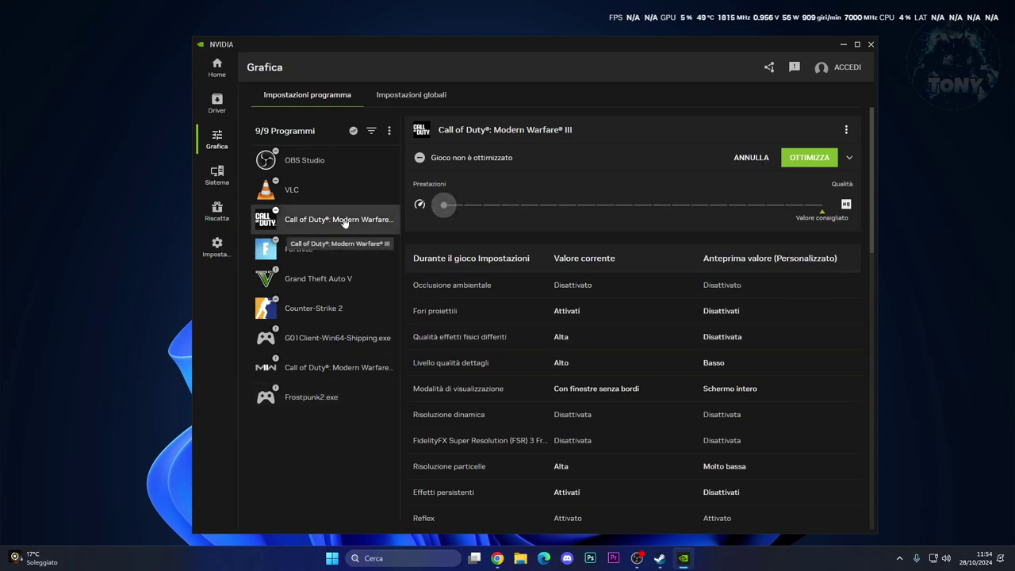
left_click(832, 158)
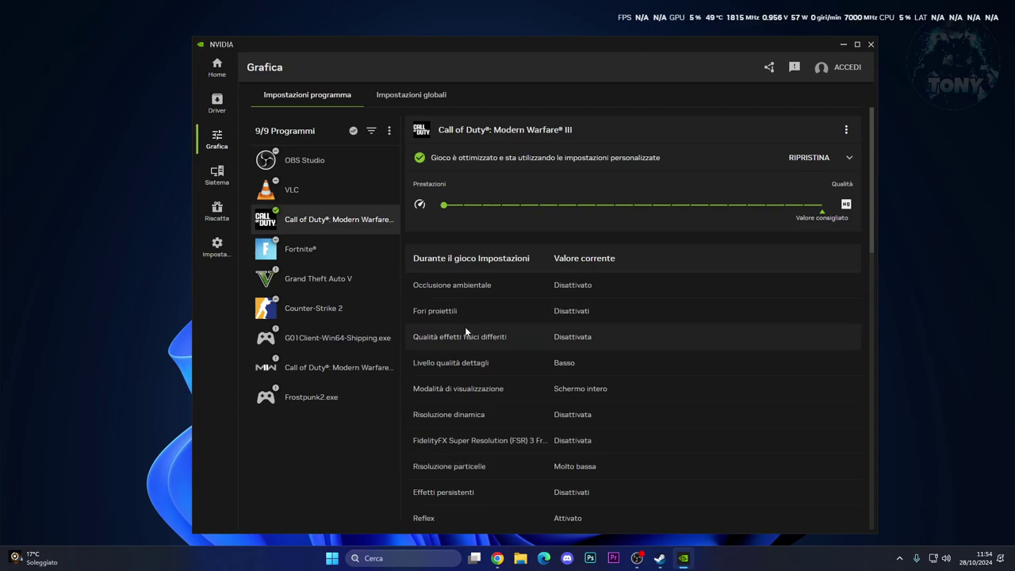
Step: Examine the optimized in-game settings of Call of Duty: Modern Warfare III down to the driver settings, and minimize the NVIDIA app
scroll(468, 333, "down", 1)
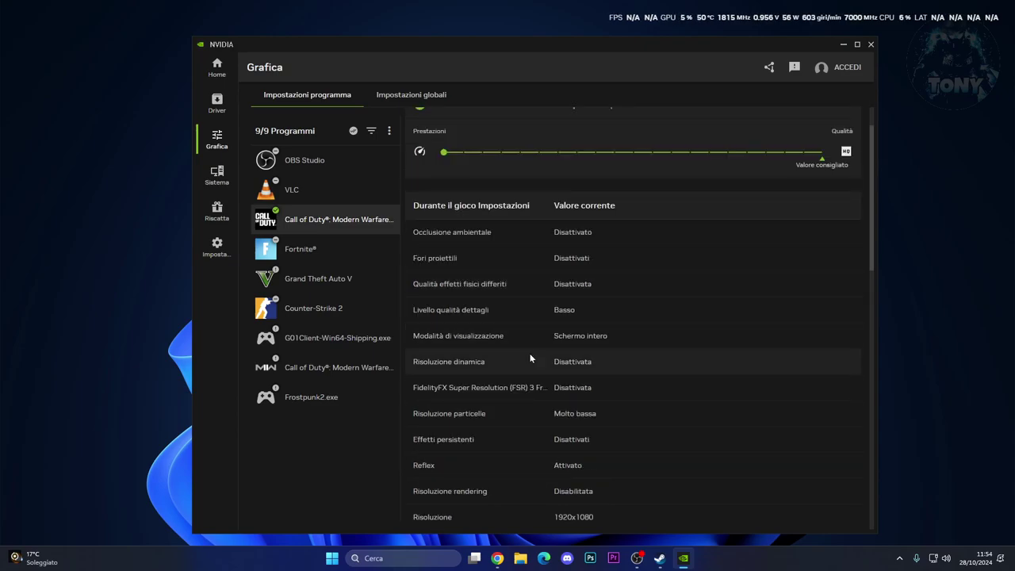
scroll(528, 357, "down", 1)
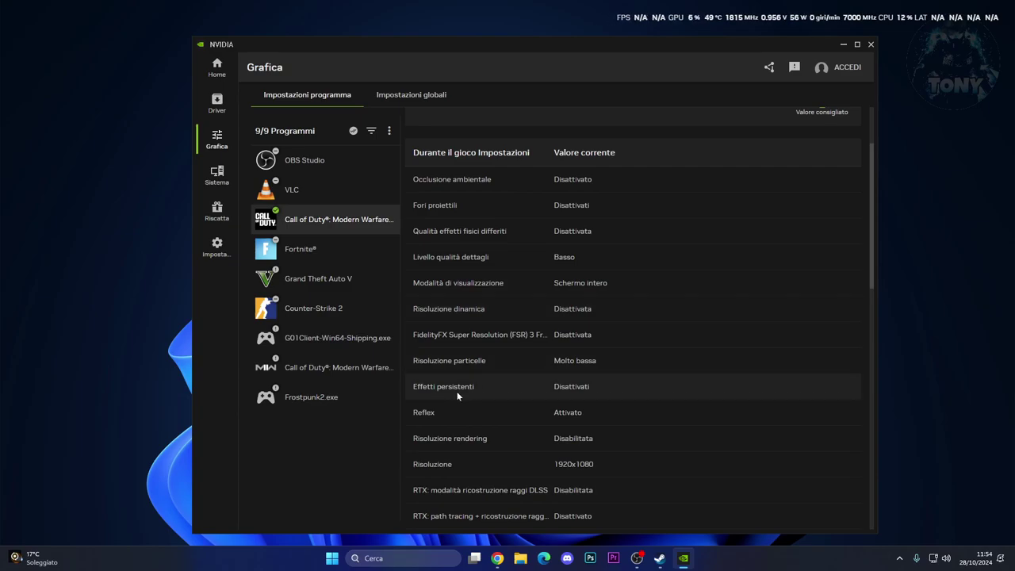
scroll(429, 366, "down", 1)
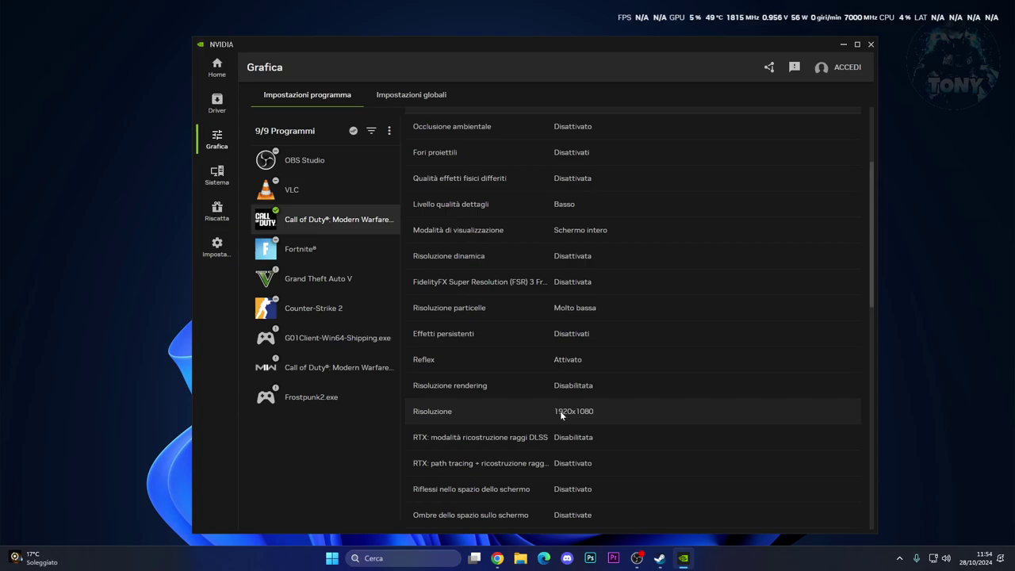
scroll(560, 411, "down", 4)
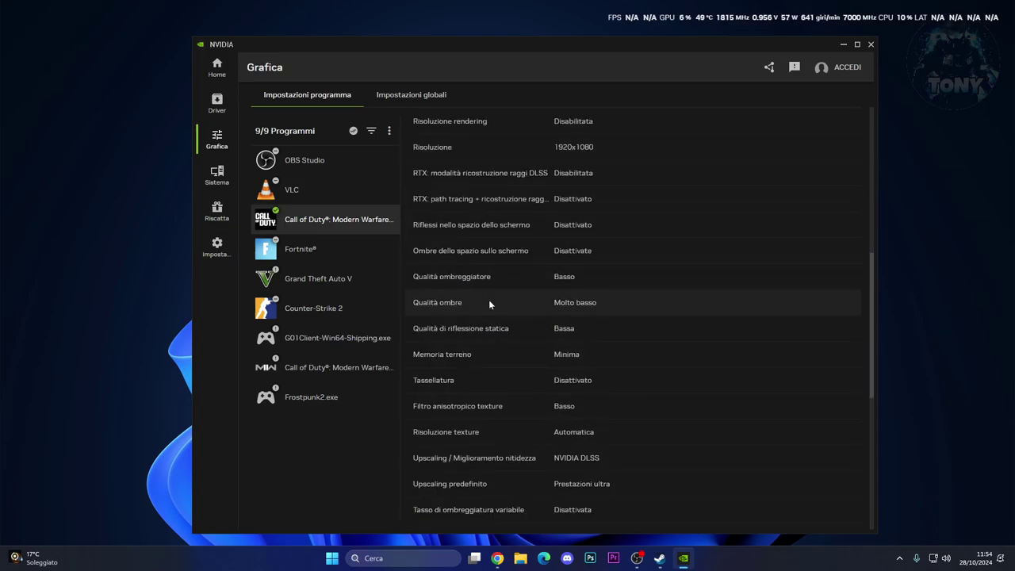
scroll(602, 317, "down", 2)
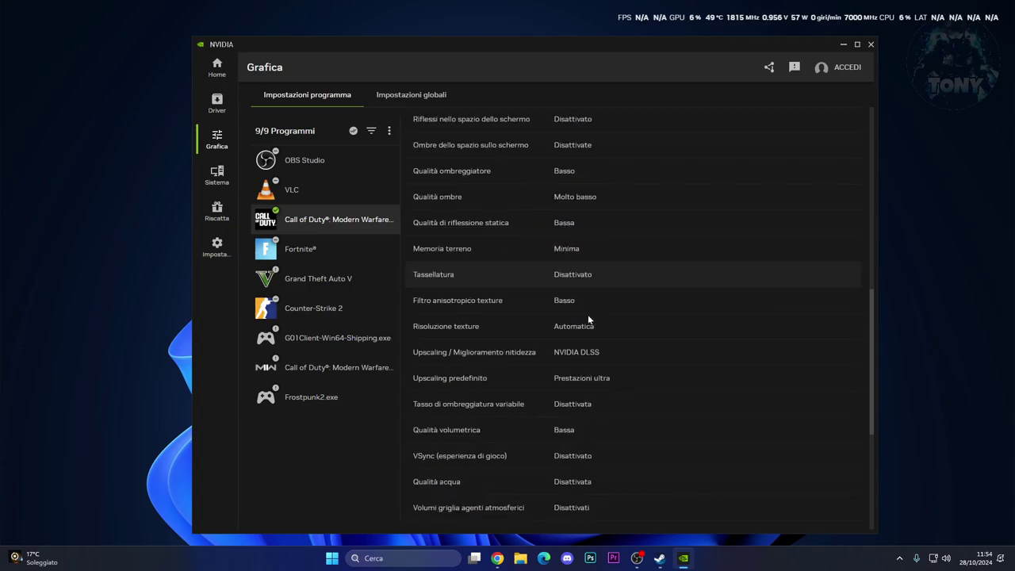
scroll(595, 309, "down", 2)
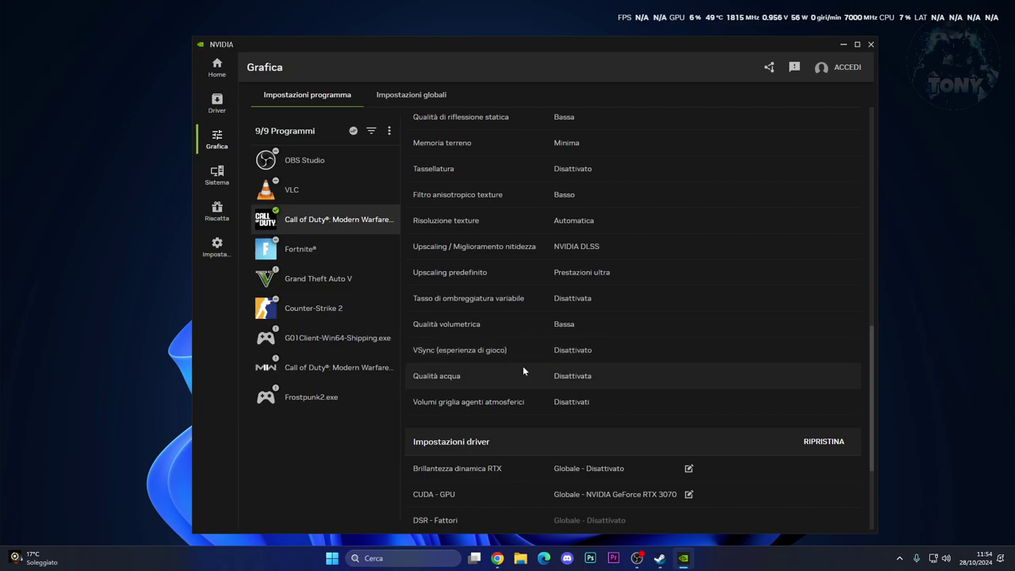
left_click(842, 43)
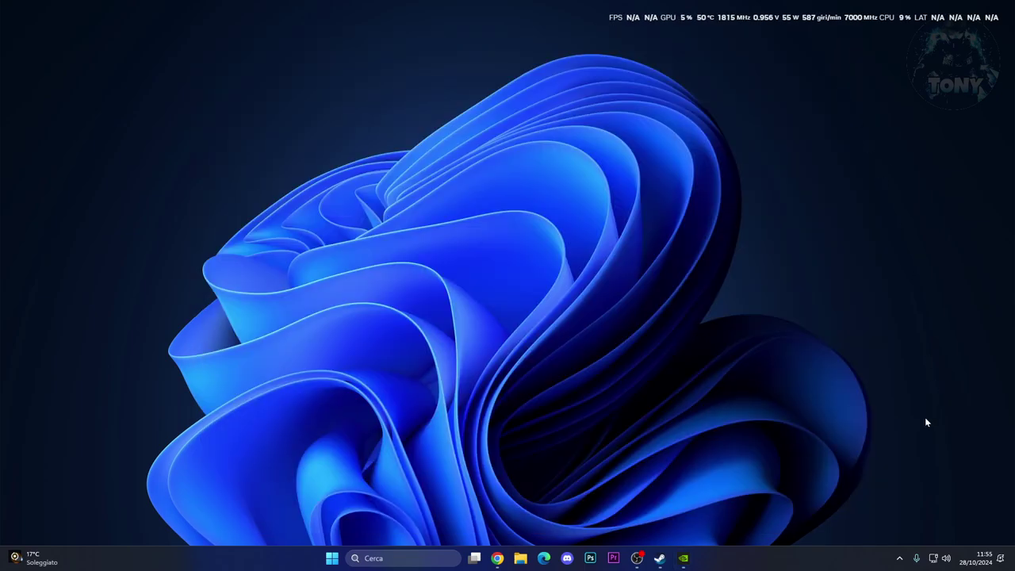
Step: Launch the NVIDIA Control Panel (Pannello di controllo NVIDIA) from the system tray
left_click(900, 559)
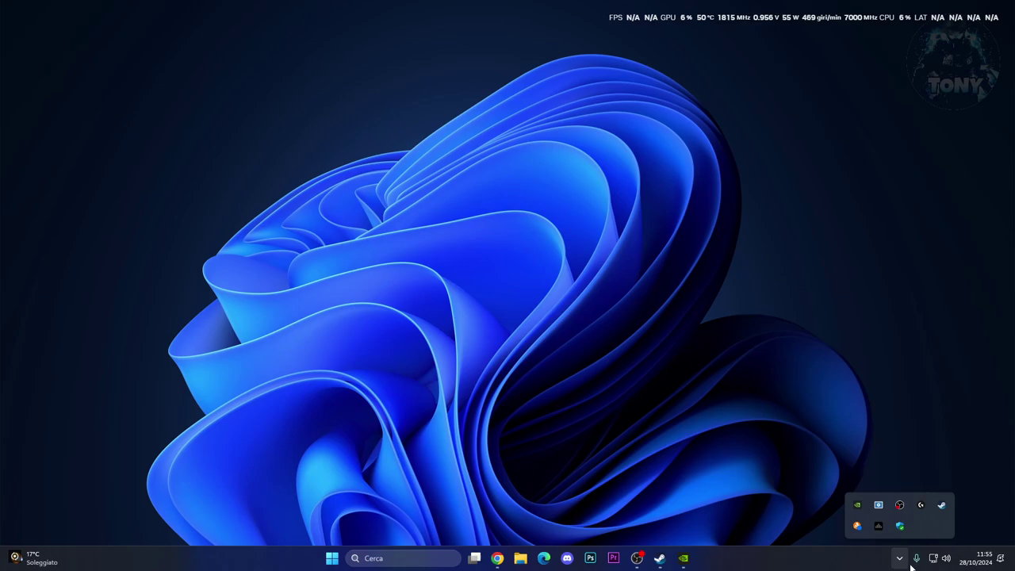
right_click(859, 506)
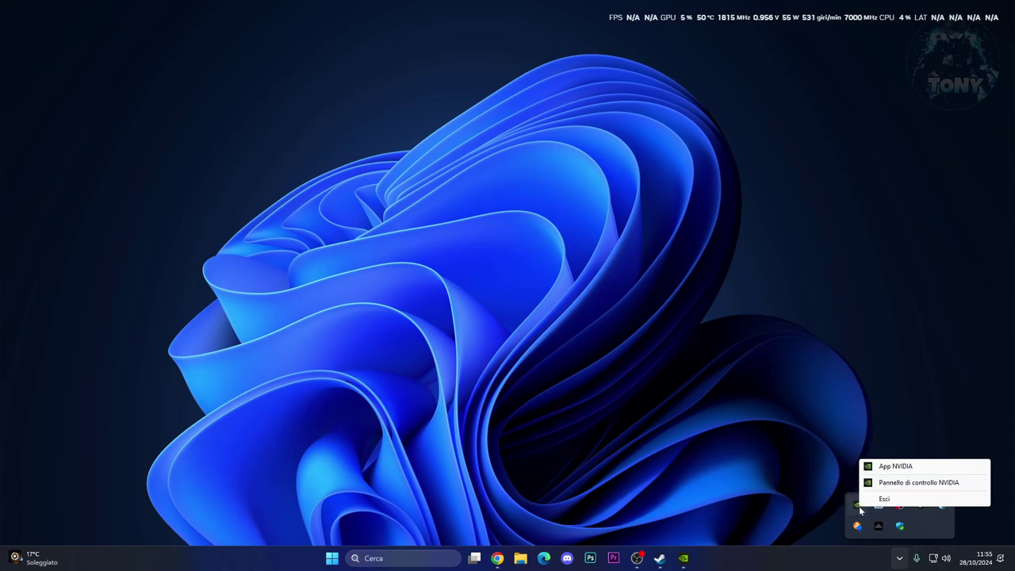
left_click(911, 484)
left_click(786, 446)
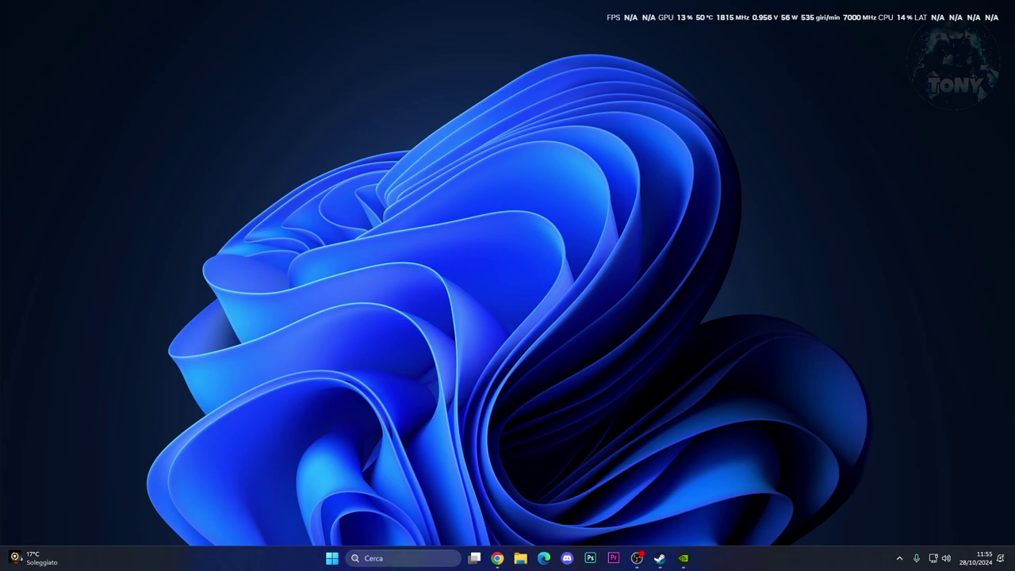
left_click(391, 558)
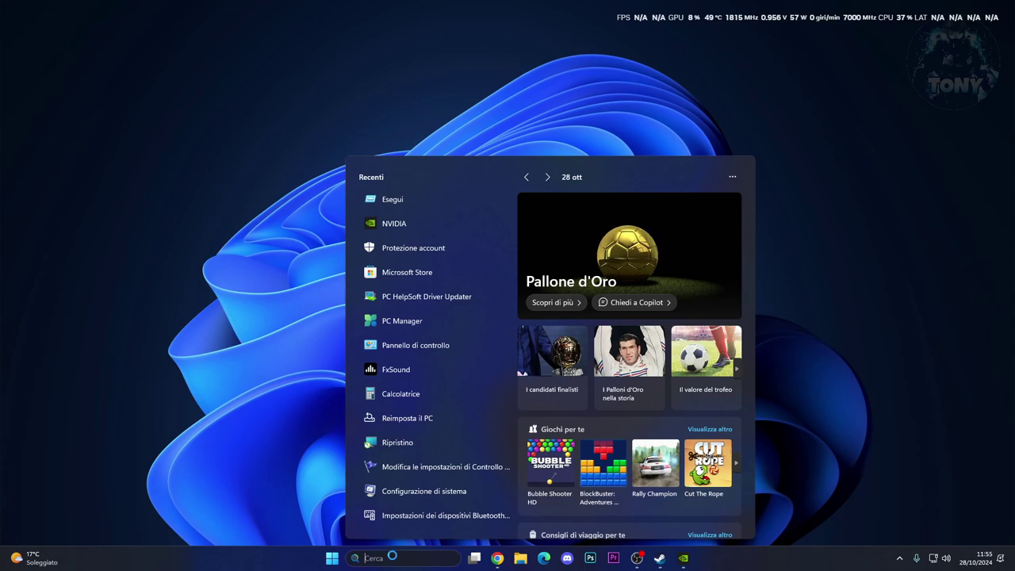
type("panne")
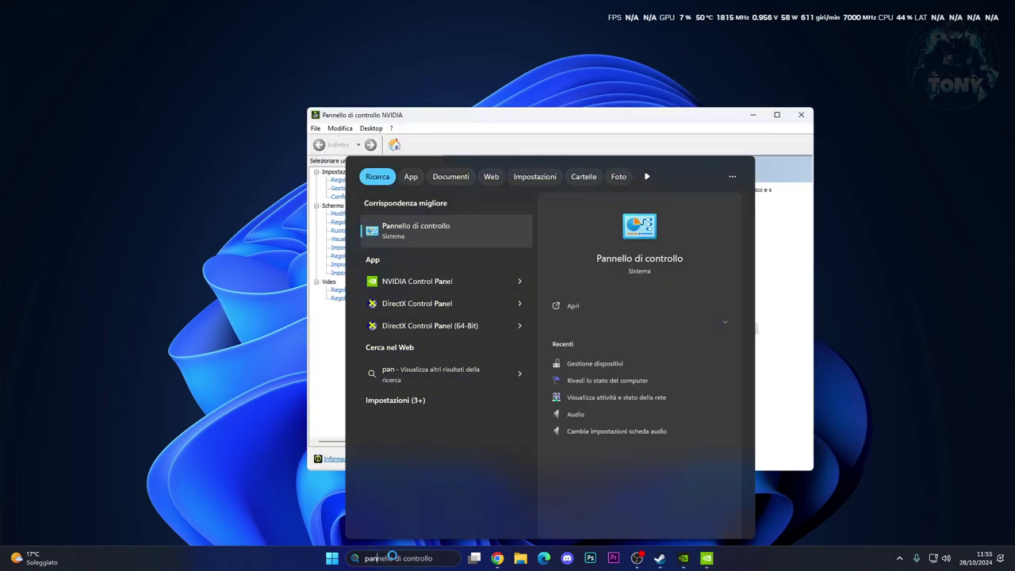
type("llo di contr")
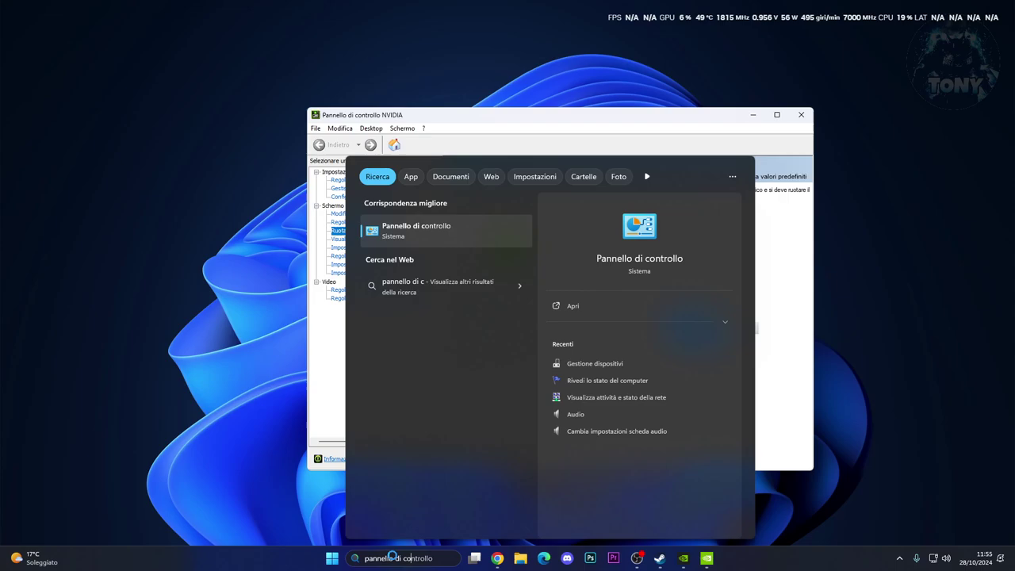
type("ollo nvid")
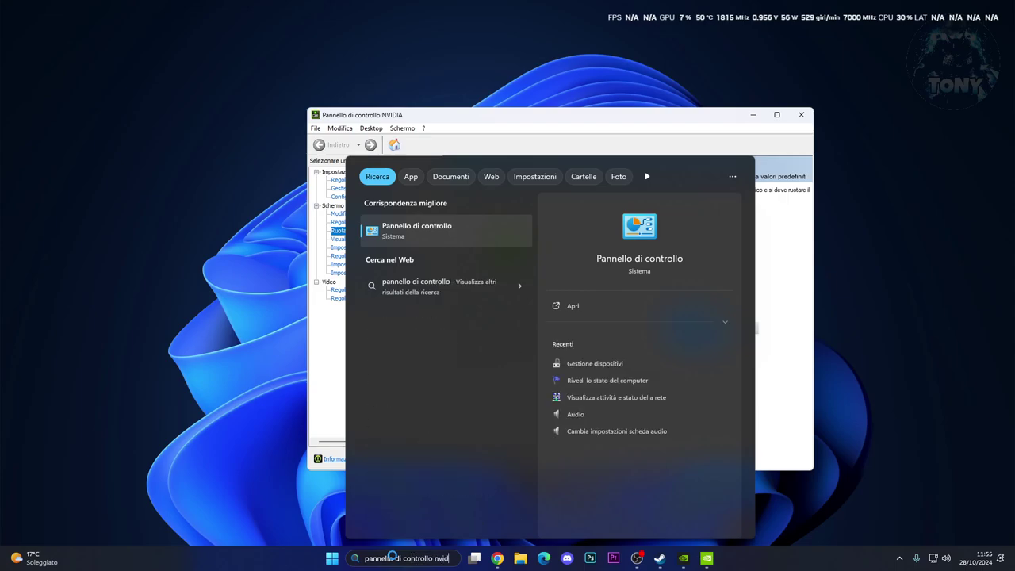
key("BackSpace")
key("BackSpace")
key("BackSpace")
key("BackSpace")
key("BackSpace")
key("BackSpace")
key("BackSpace")
key("BackSpace")
key("BackSpace")
key("BackSpace")
key("BackSpace")
key("BackSpace")
key("BackSpace")
key("BackSpace")
key("BackSpace")
key("BackSpace")
key("BackSpace")
key("BackSpace")
key("BackSpace")
key("BackSpace")
Step: Search Windows for "nvidia" and open NVIDIA Control Panel
type("n")
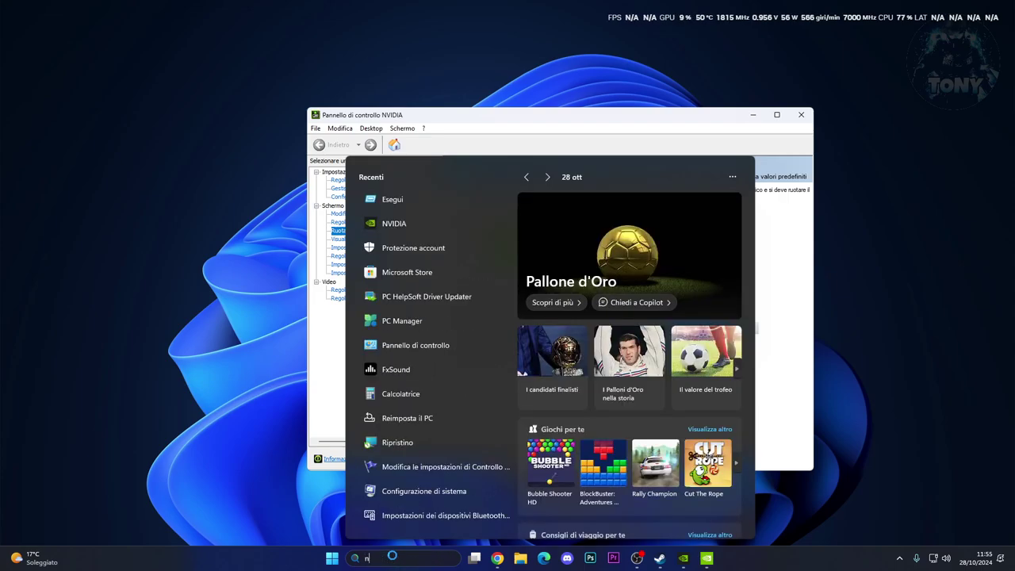
type("vidia")
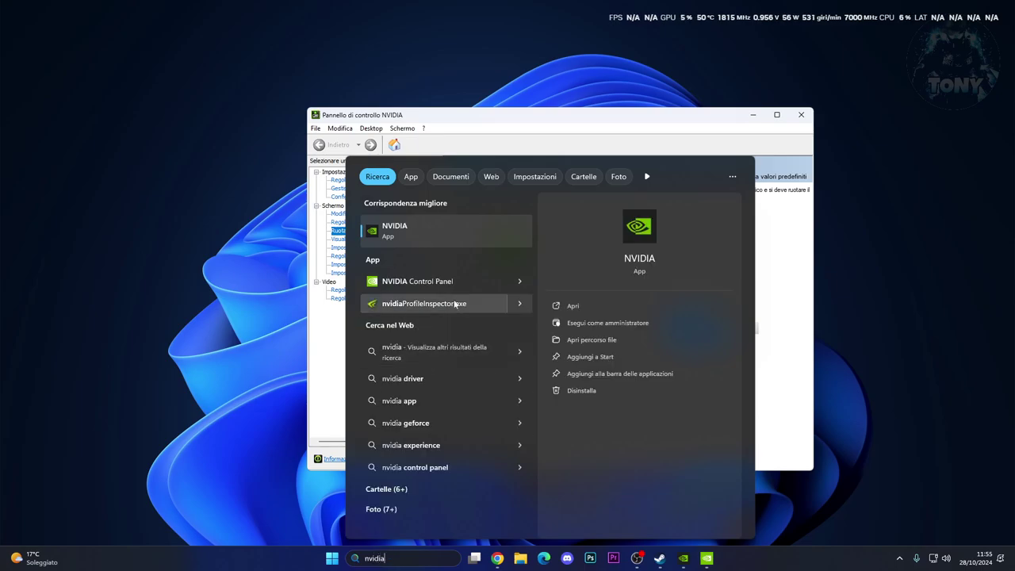
left_click(412, 281)
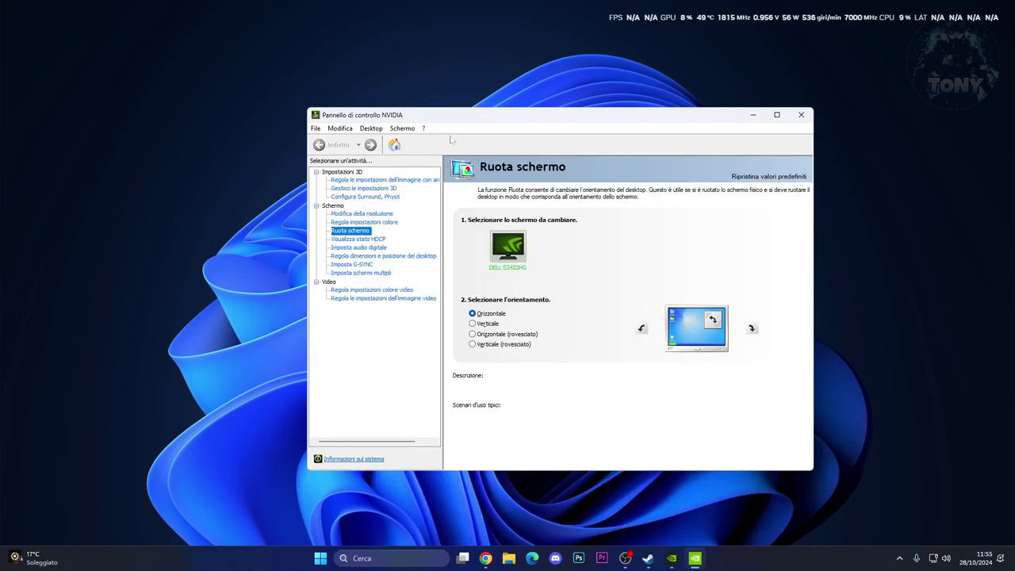
Step: Open the per-program 3D settings (Impostazioni programma) and start adding a program to customize
left_click(322, 193)
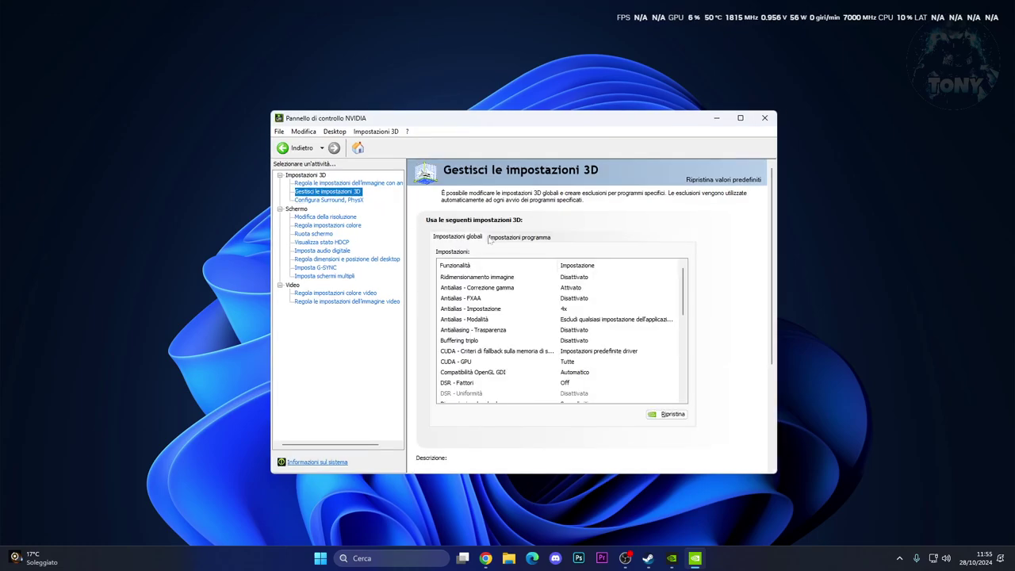
left_click(519, 238)
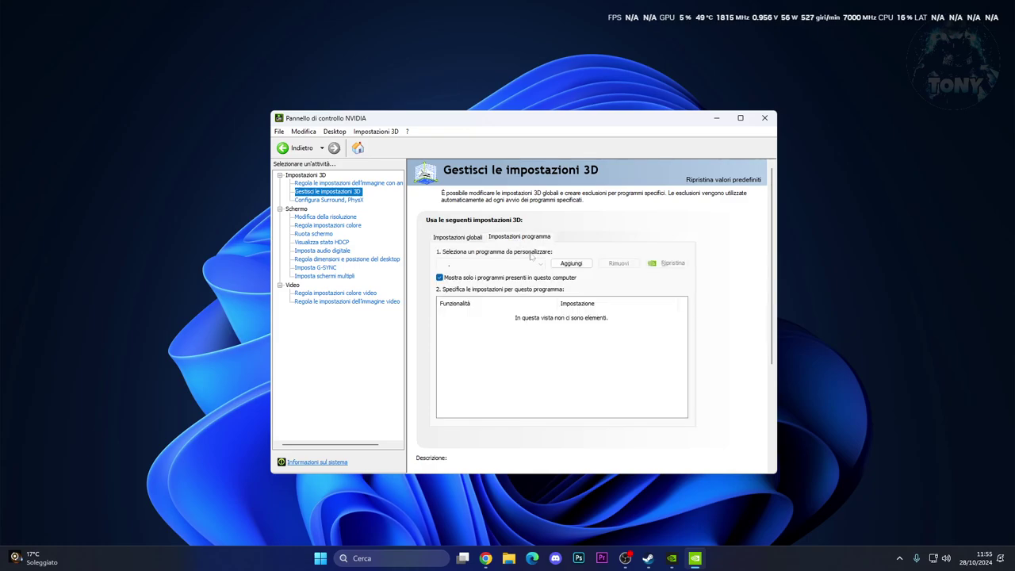
left_click(563, 265)
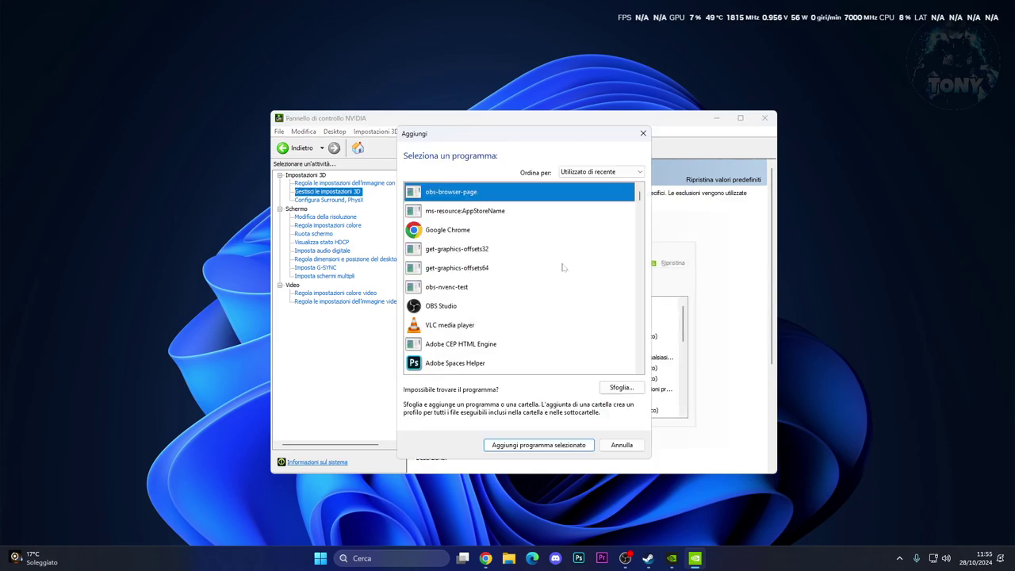
Step: Browse for the executable of the program to customize and open Volume (D:) from Questo PC
left_click(621, 387)
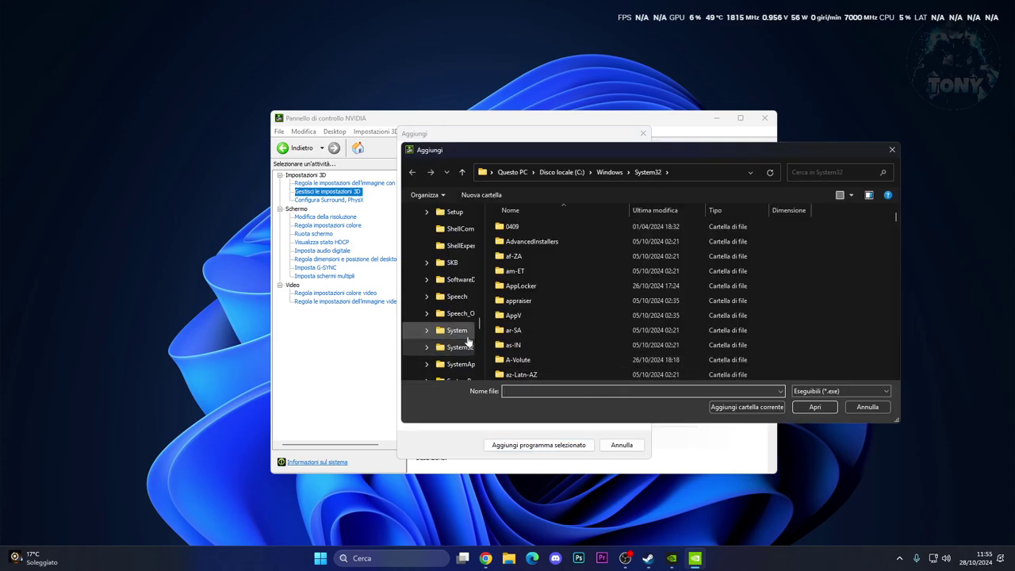
scroll(468, 341, "down", 2)
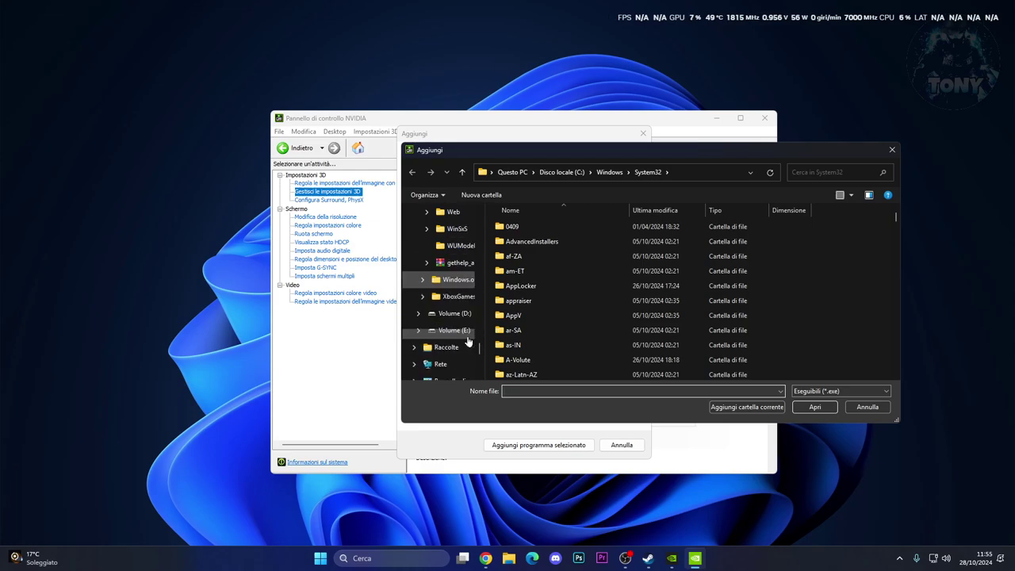
scroll(468, 341, "up", 20)
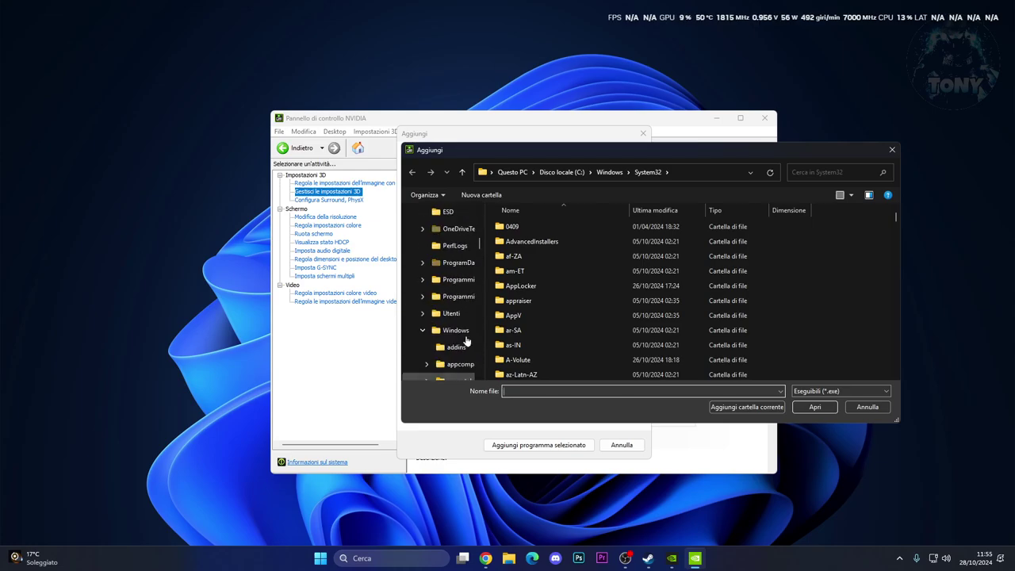
scroll(456, 334, "down", 2)
left_click(449, 295)
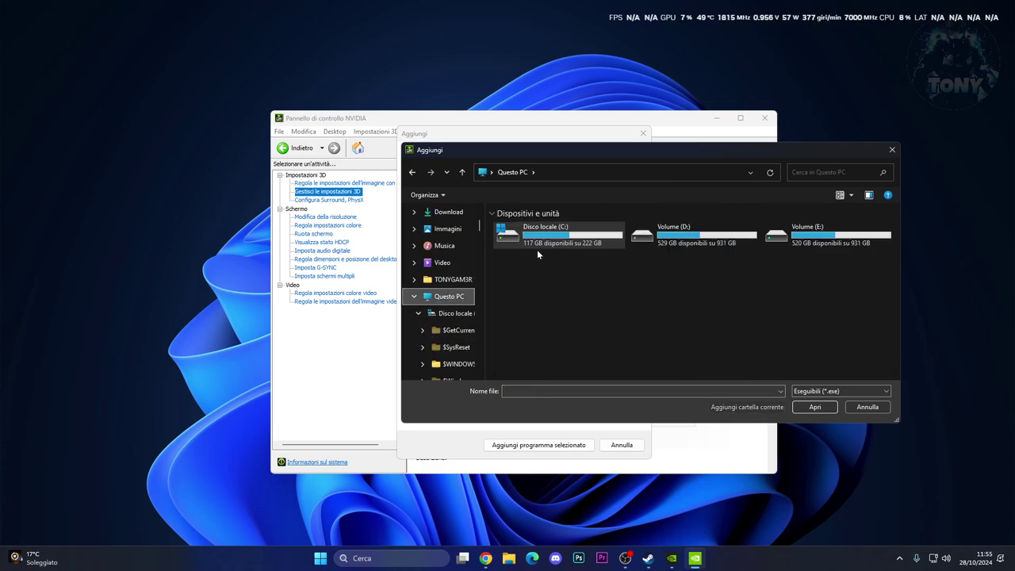
double_click(675, 237)
Step: Open the game's installation folder SteamLibrary > steamapps > common > Call of Duty HQ
scroll(594, 314, "down", 12)
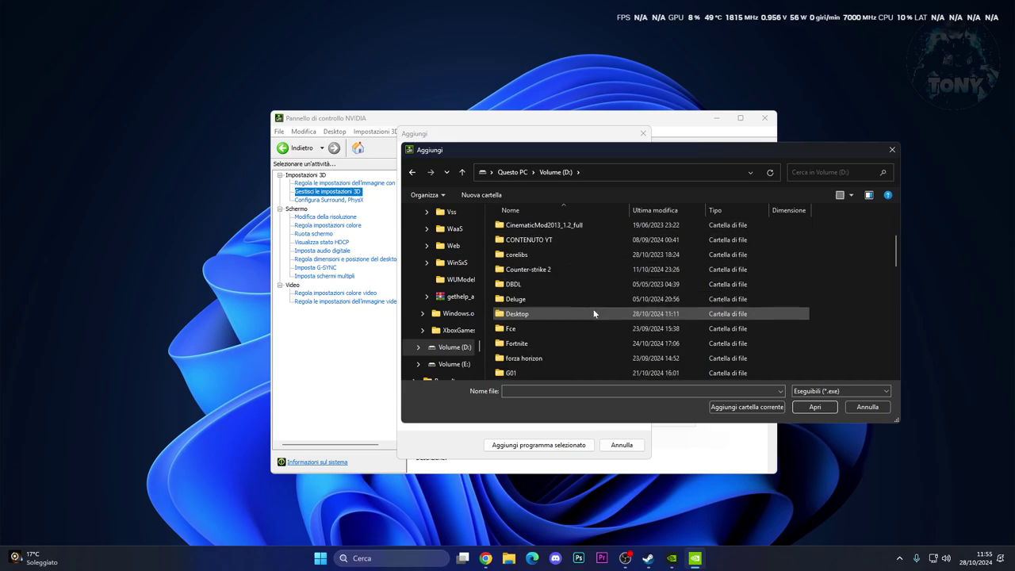
scroll(595, 313, "down", 6)
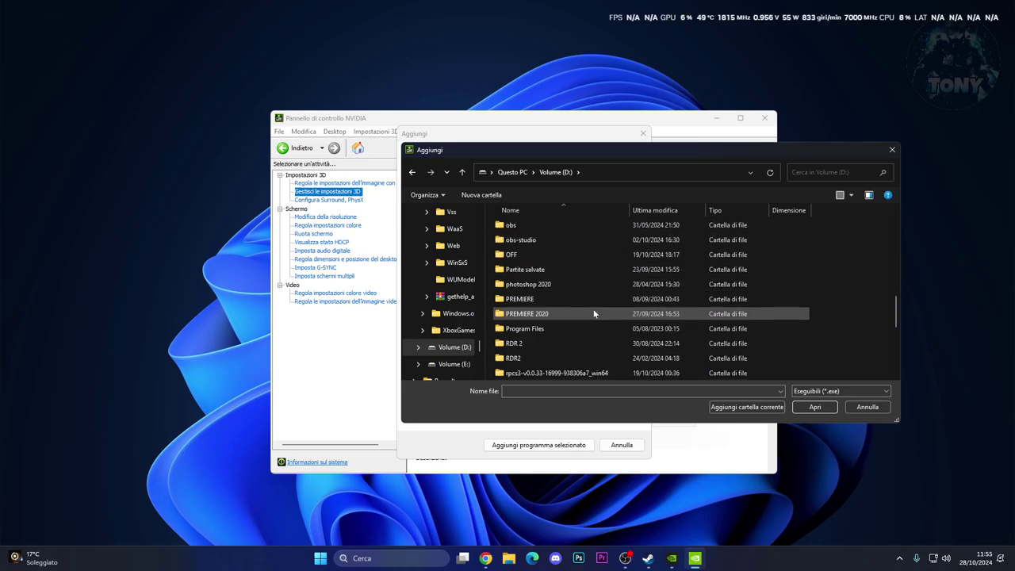
double_click(560, 343)
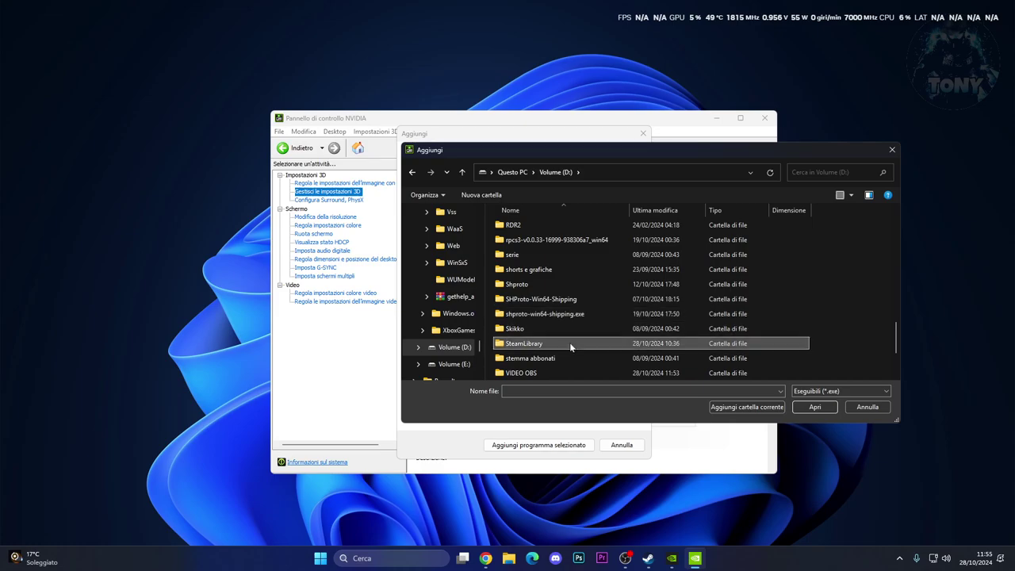
double_click(555, 230)
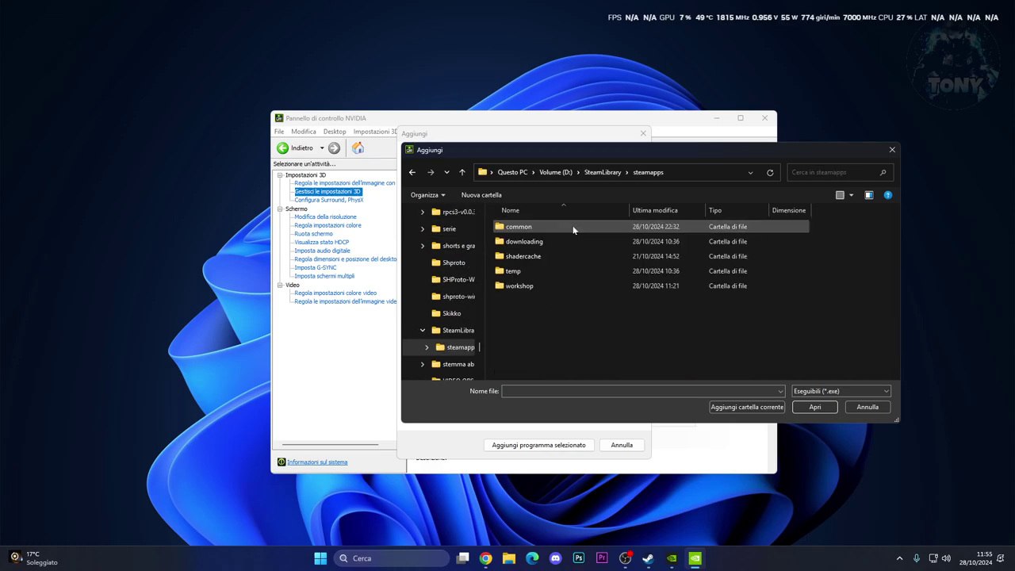
double_click(574, 228)
double_click(585, 229)
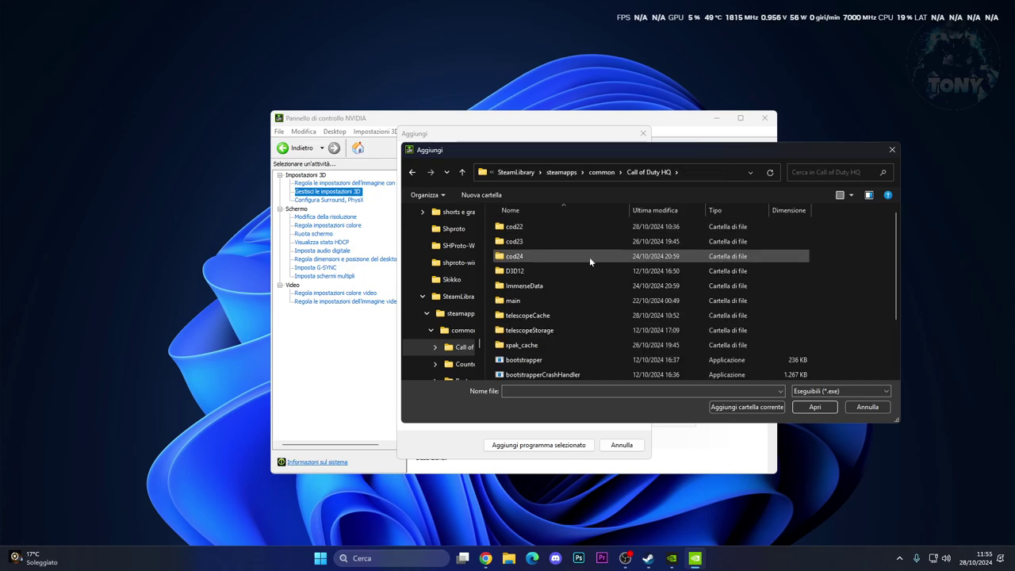
Step: Add the cod application from the Call of Duty HQ folder as the program to customize
scroll(590, 257, "down", 2)
left_click(587, 316)
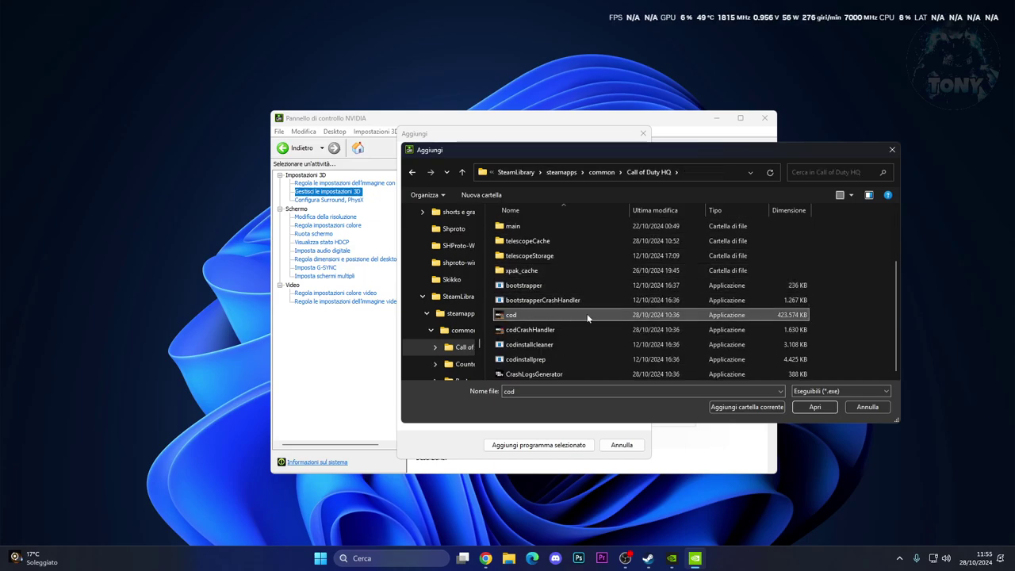
left_click(815, 407)
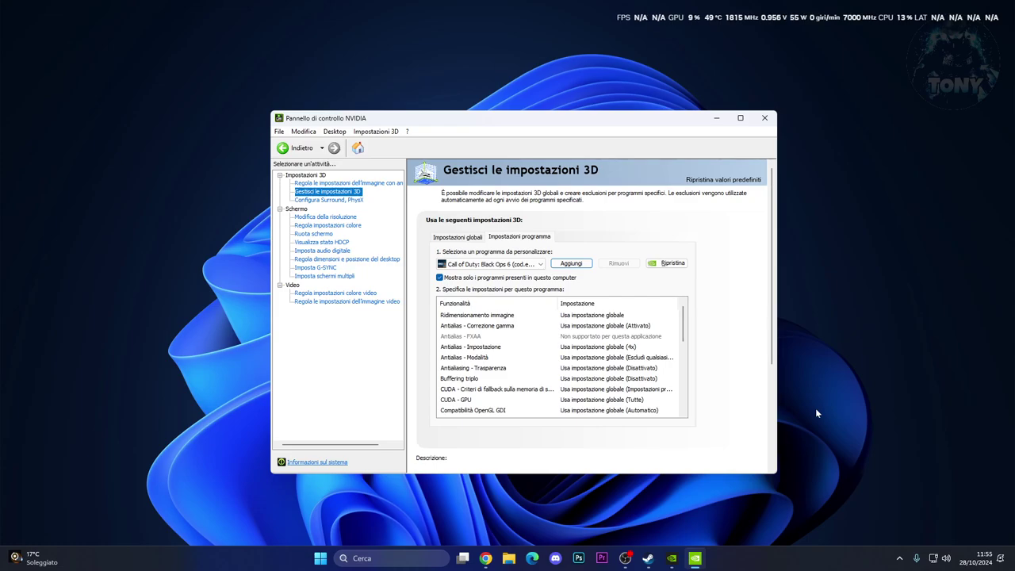
Step: Set Ridimensionamento immagine to Disattivato for Call of Duty: Black Ops 6 and confirm the choice
left_click(595, 315)
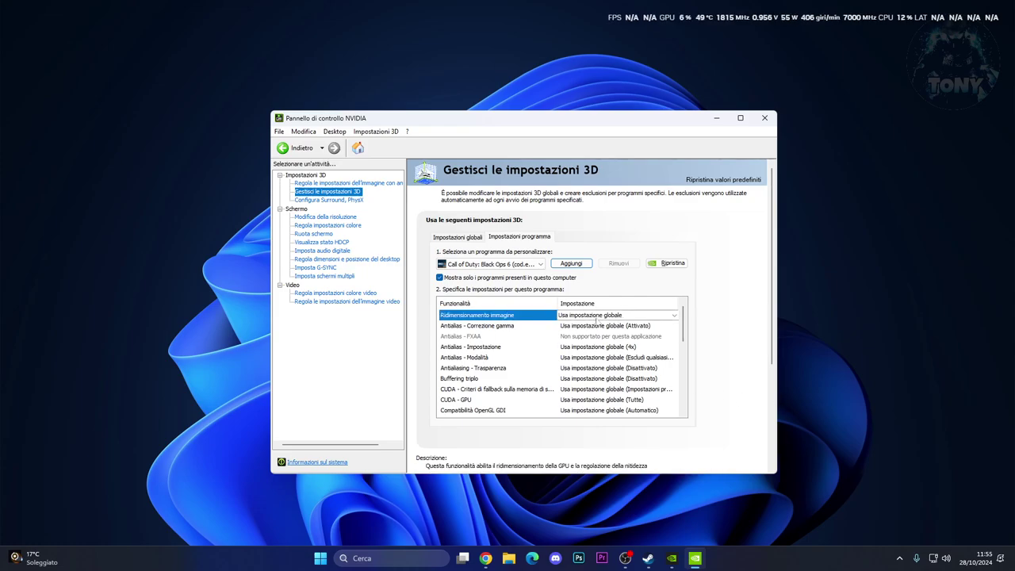
left_click(619, 315)
left_click(577, 353)
left_click(714, 480)
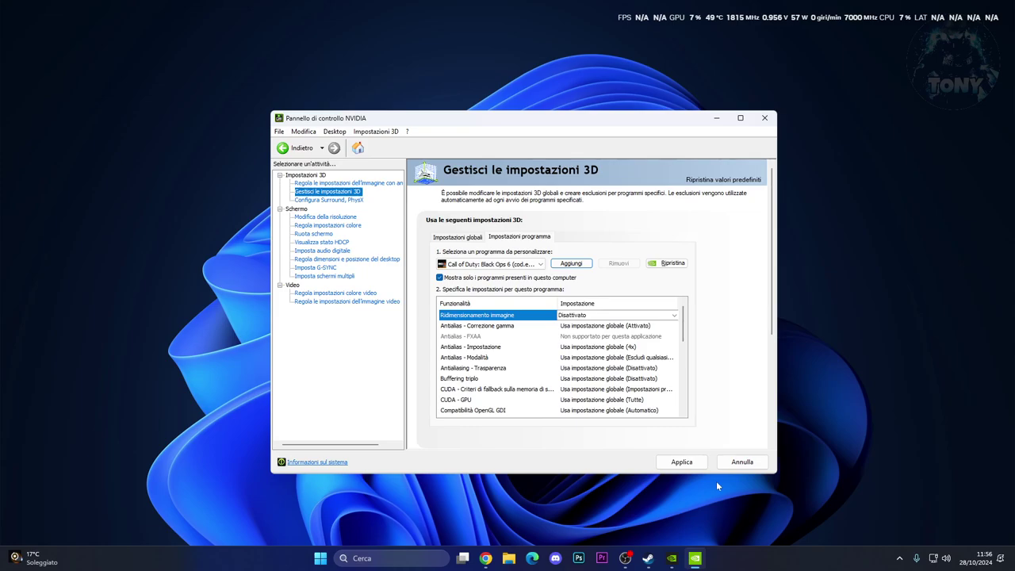
Step: Set Antialias - Modalità to "Escludi qualsiasi impostazione dell'applicazione" for the game
left_click(450, 368)
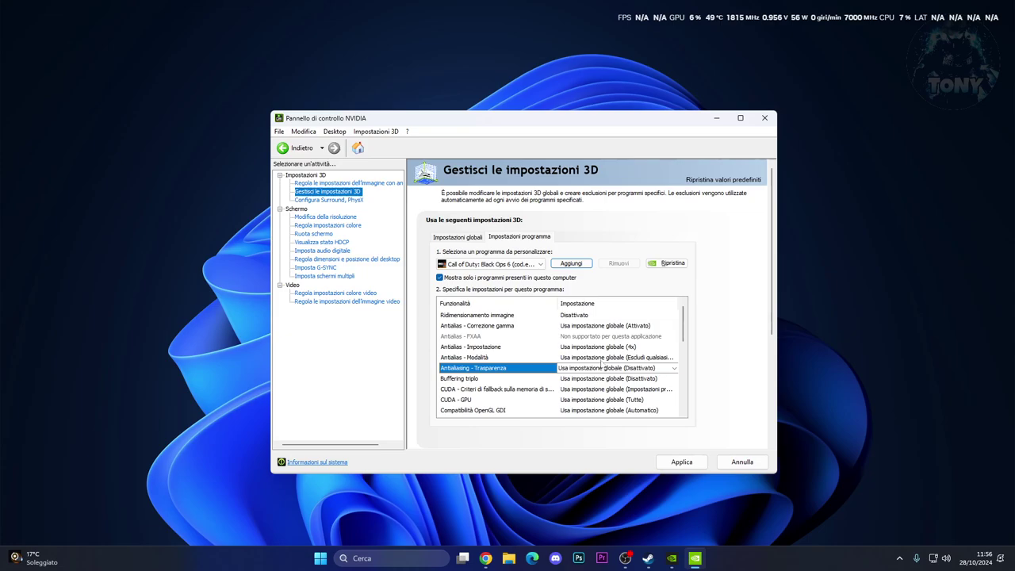
left_click(602, 357)
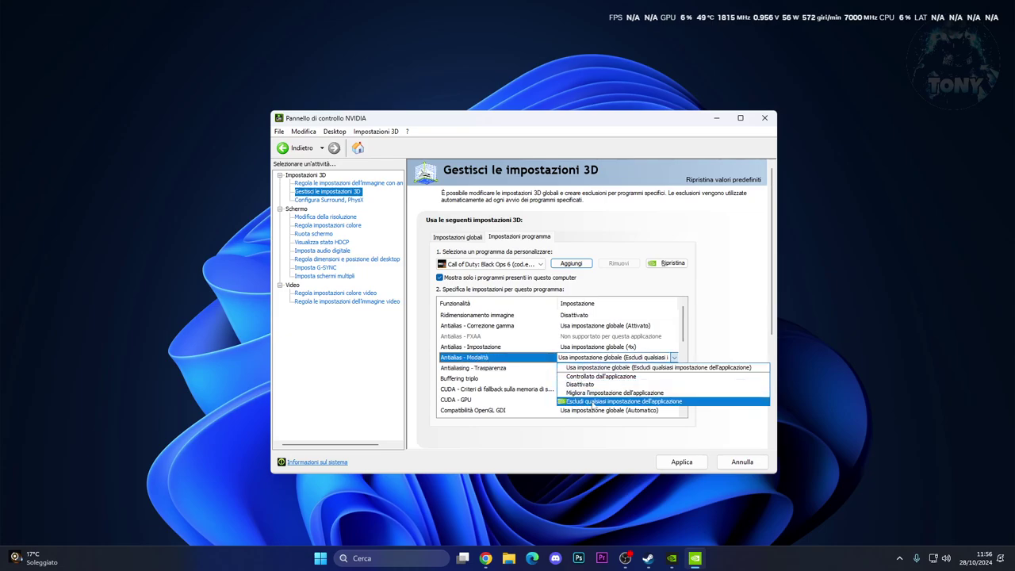
left_click(601, 402)
Step: Maximize the control panel window and set Filtro anisotropico to 2x for the game
left_click_drag(681, 330, 680, 356)
left_click(742, 122)
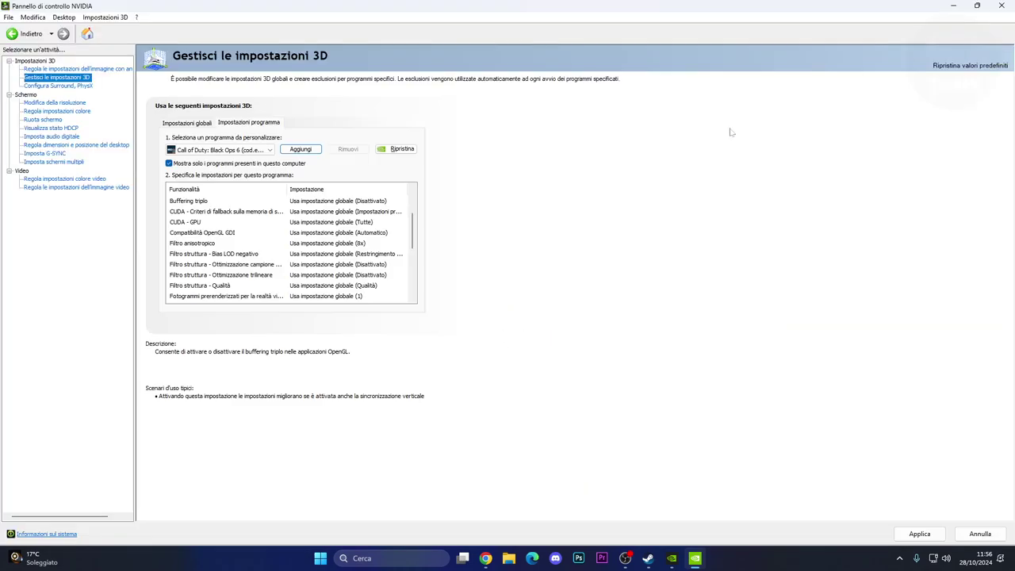
left_click(349, 243)
left_click(368, 244)
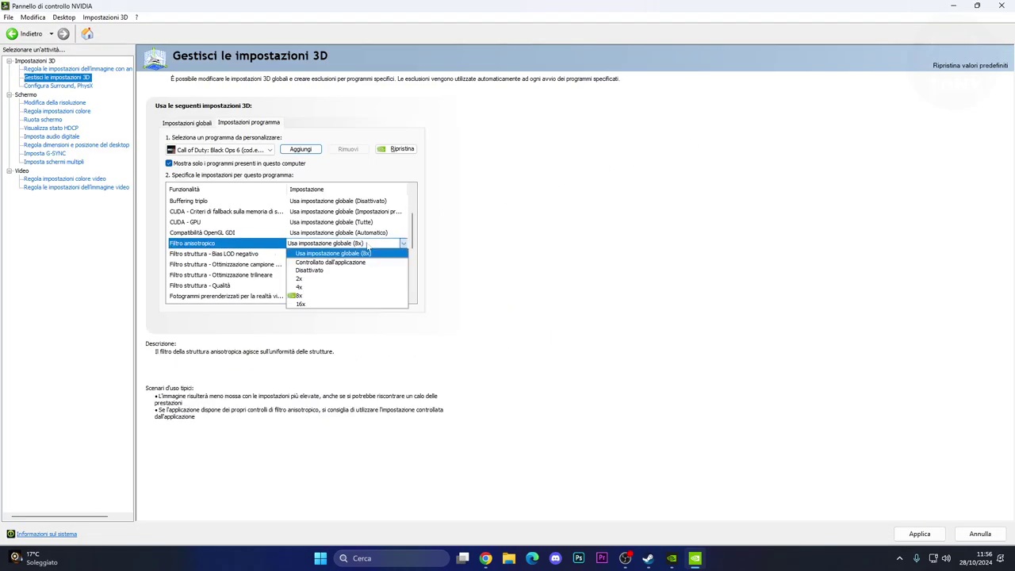
left_click(303, 278)
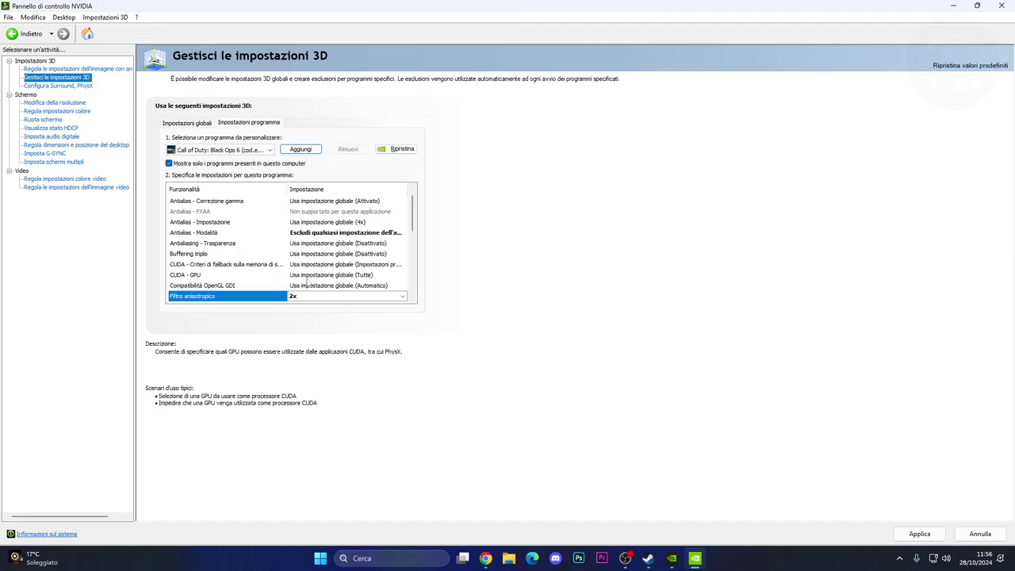
Step: Set the Filtro struttura options: Bias LOD negativo to Restringimento bordi, Ottimizzazione campione to Disattivato, and Qualità to Prestazioni elevate
left_click_drag(412, 223, 414, 247)
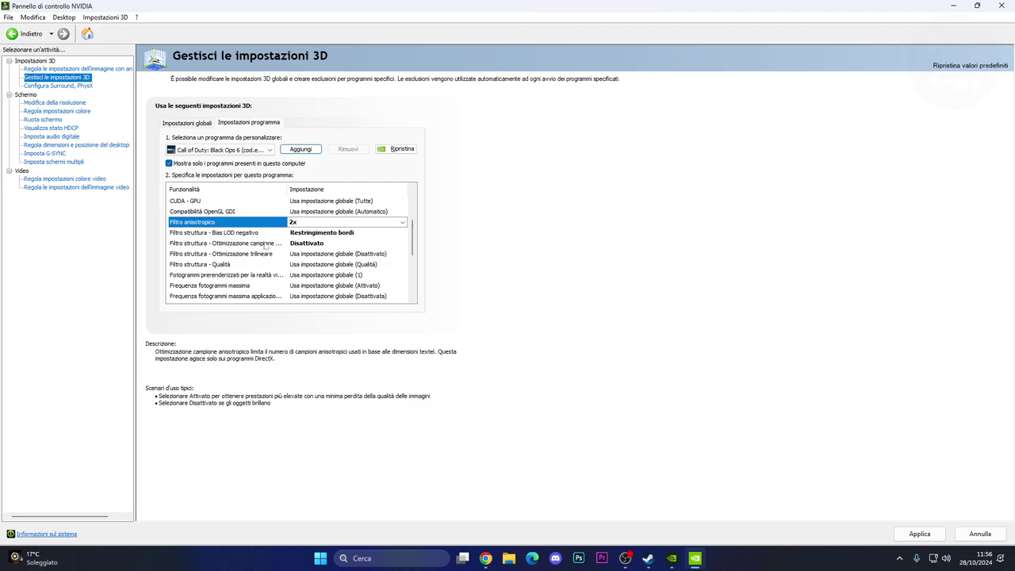
scroll(414, 243, "down", 1)
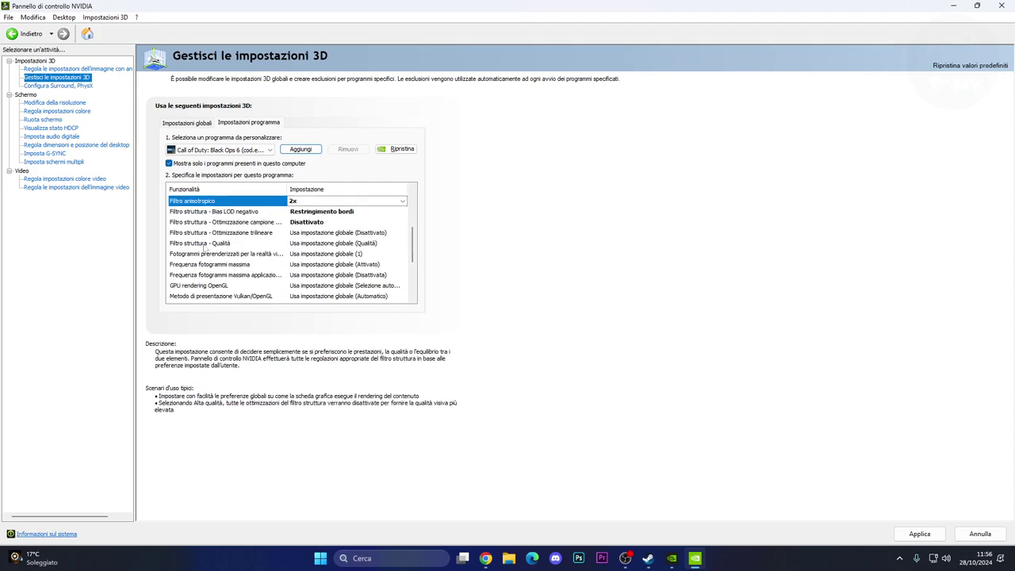
left_click(296, 247)
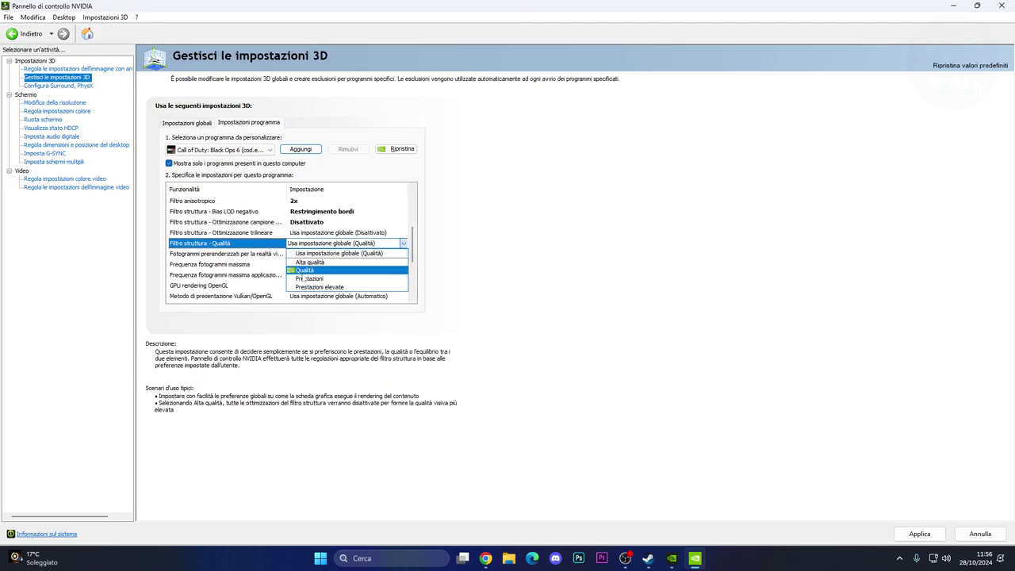
left_click(397, 290)
Step: Set Mod. bassa latenza to Ultra for the game
scroll(412, 240, "down", 2)
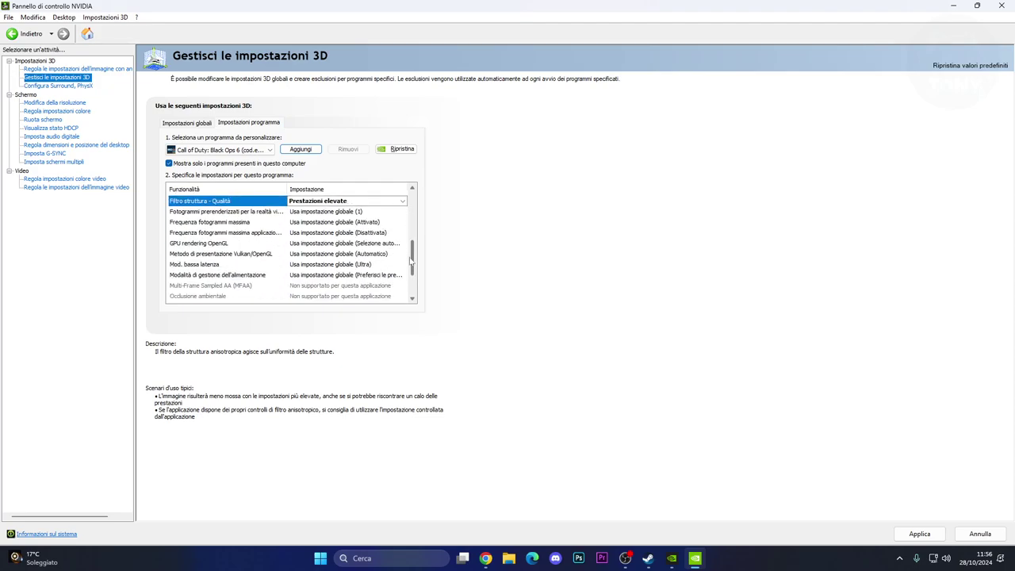
scroll(413, 240, "down", 1)
mouse_move(226, 244)
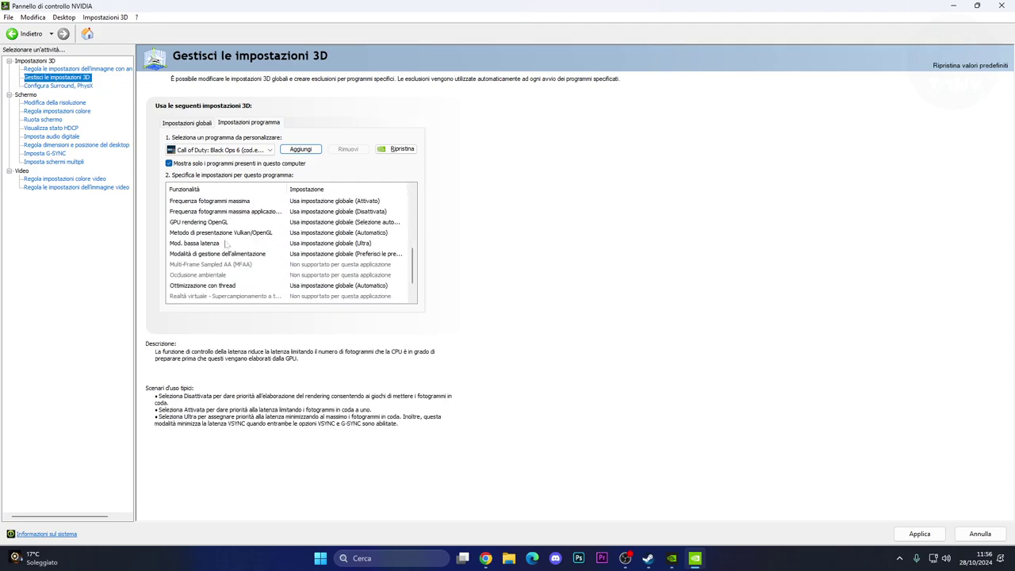
left_click(320, 251)
left_click(317, 277)
Step: Set Ottimizzazione con thread to Automatico for the game
scroll(413, 272, "down", 2)
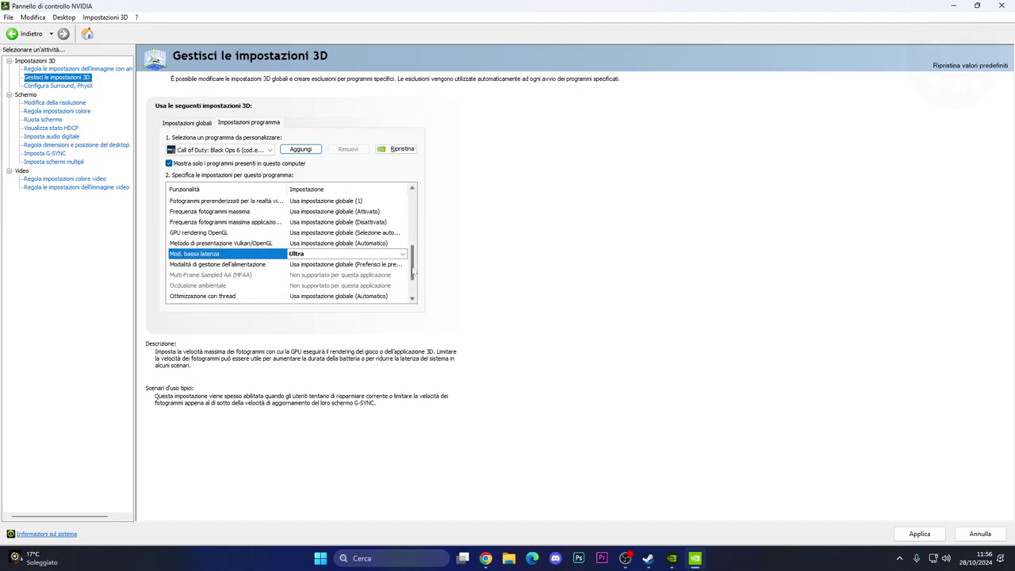
scroll(413, 272, "down", 2)
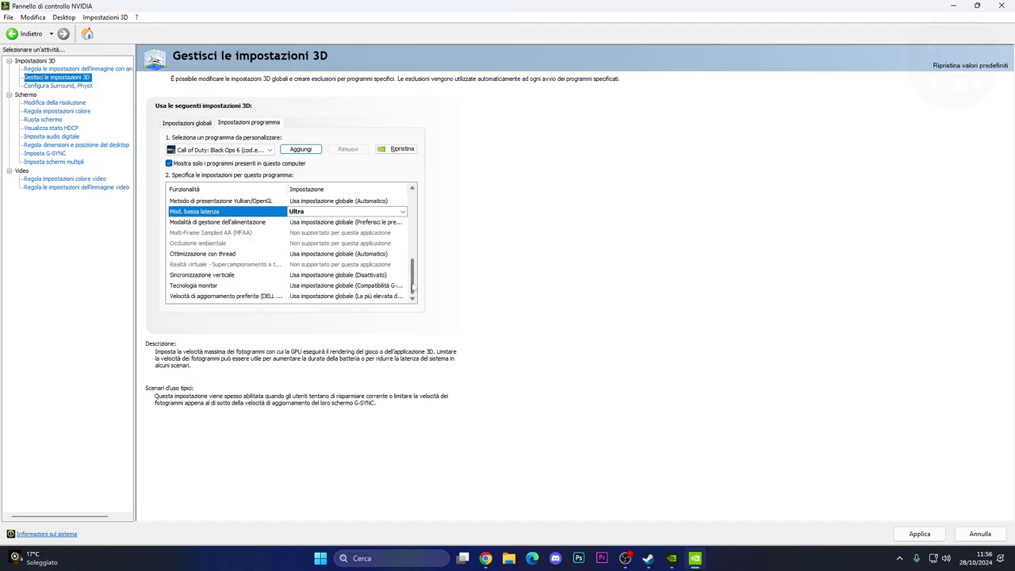
left_click(202, 246)
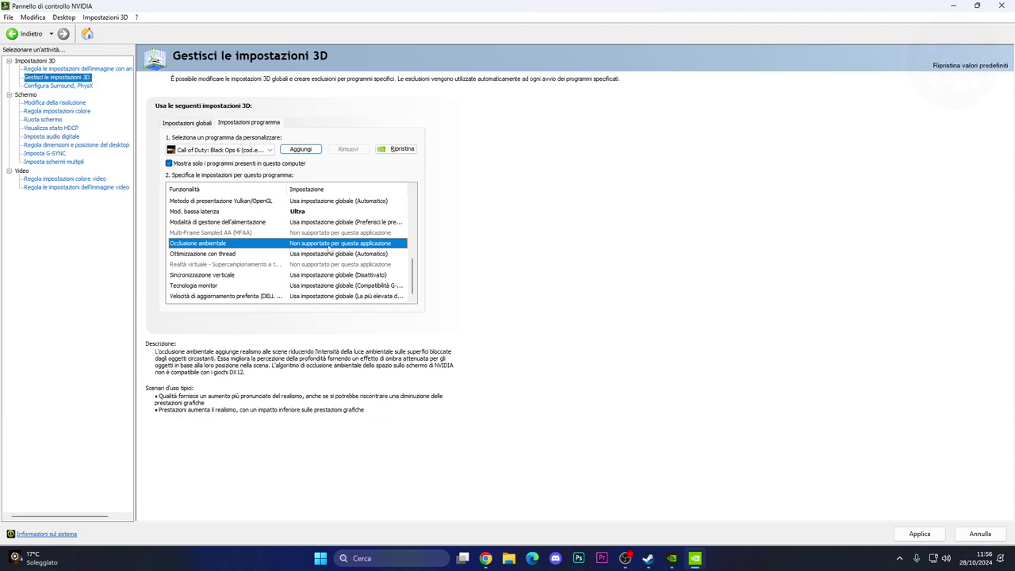
left_click(319, 254)
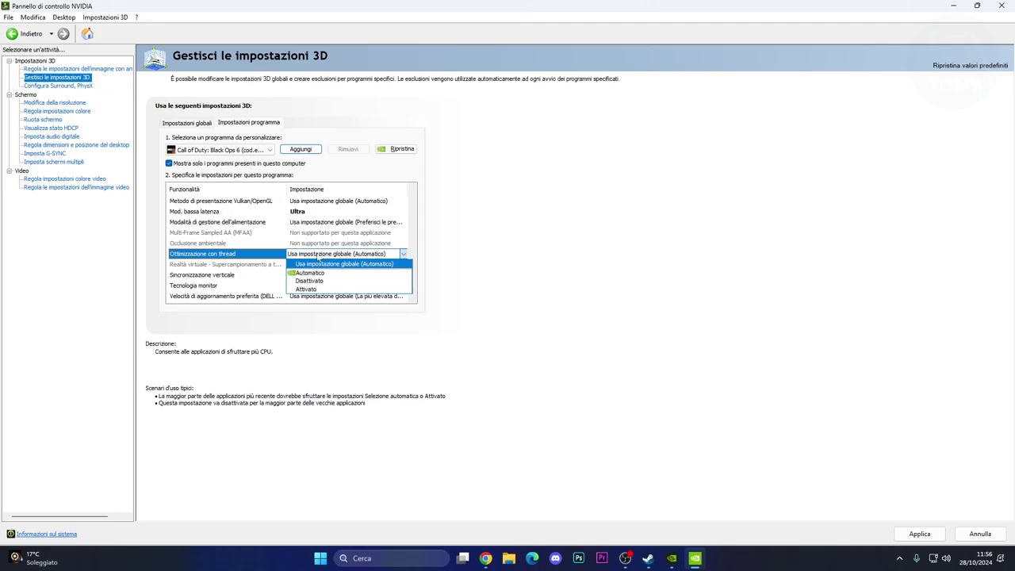
left_click(310, 273)
Step: Set Sincronizzazione verticale to Disattivato for the game
scroll(248, 278, "up", 1)
scroll(247, 278, "down", 1)
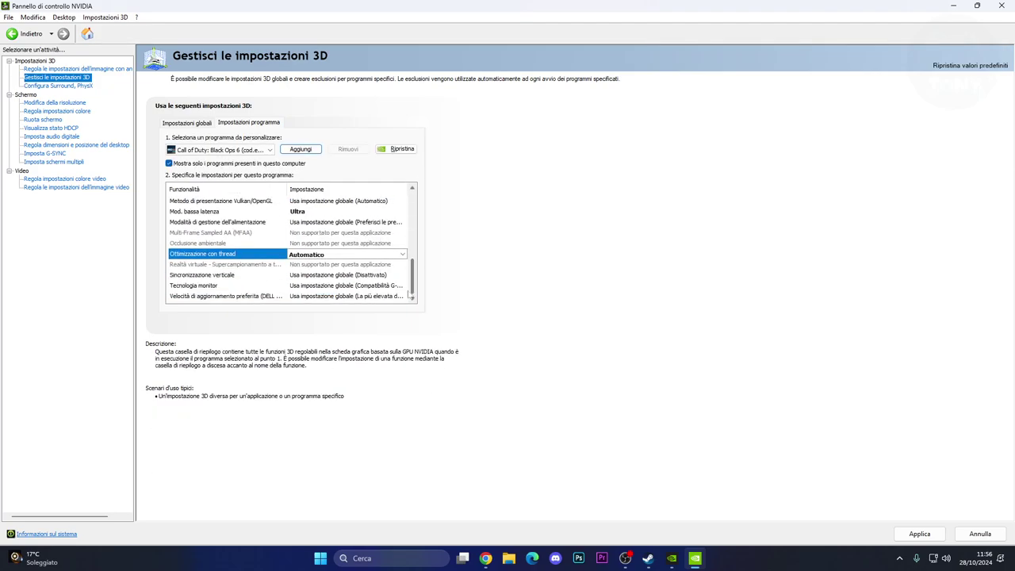
left_click(314, 280)
left_click(310, 302)
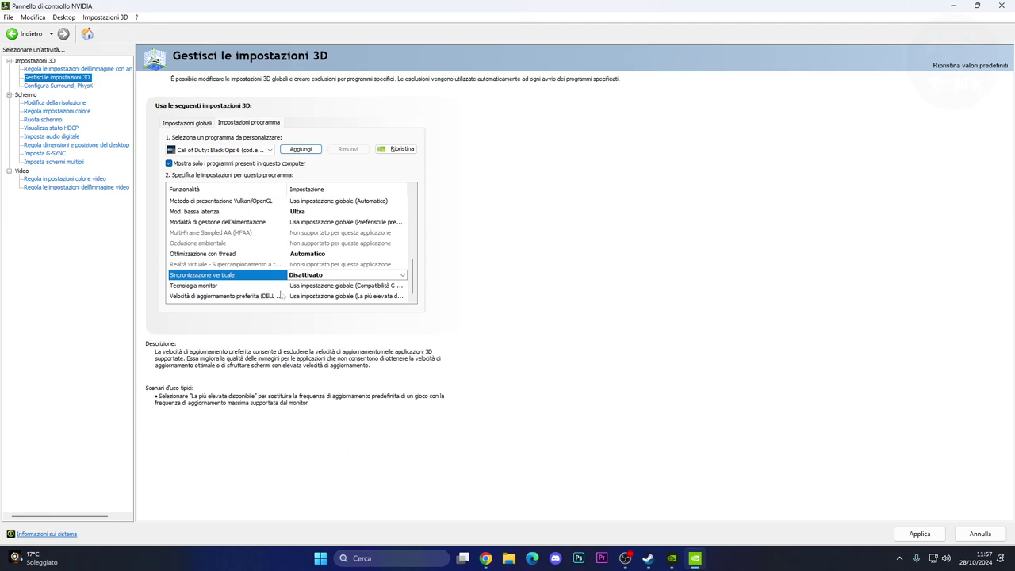
Step: Set Tecnologia monitor to Compatibilità G-SYNC and the preferred refresh rate to La più elevata disponibile, and apply the game's 3D settings
left_click(316, 286)
left_click(314, 307)
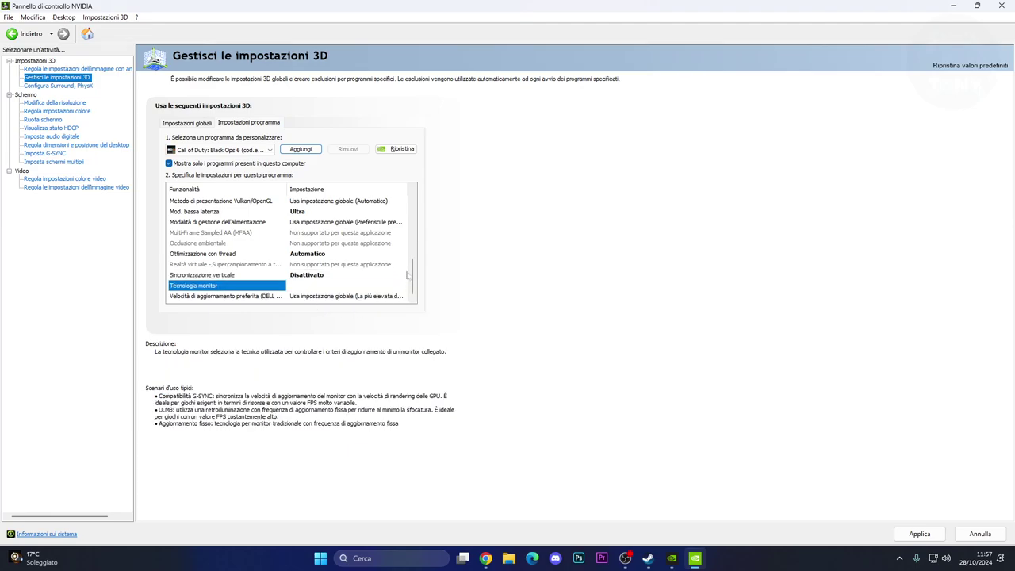
left_click(411, 298)
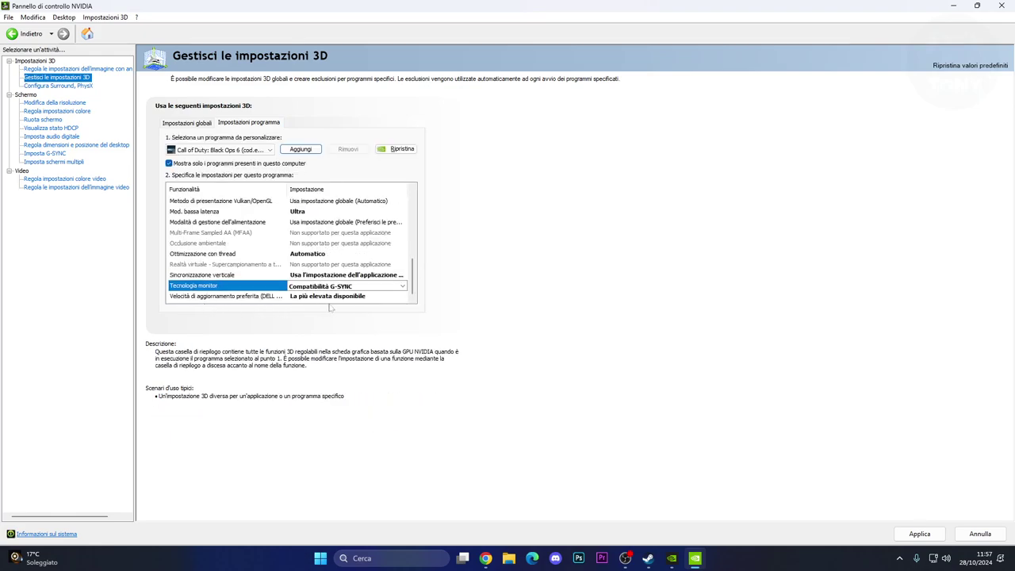
left_click(920, 534)
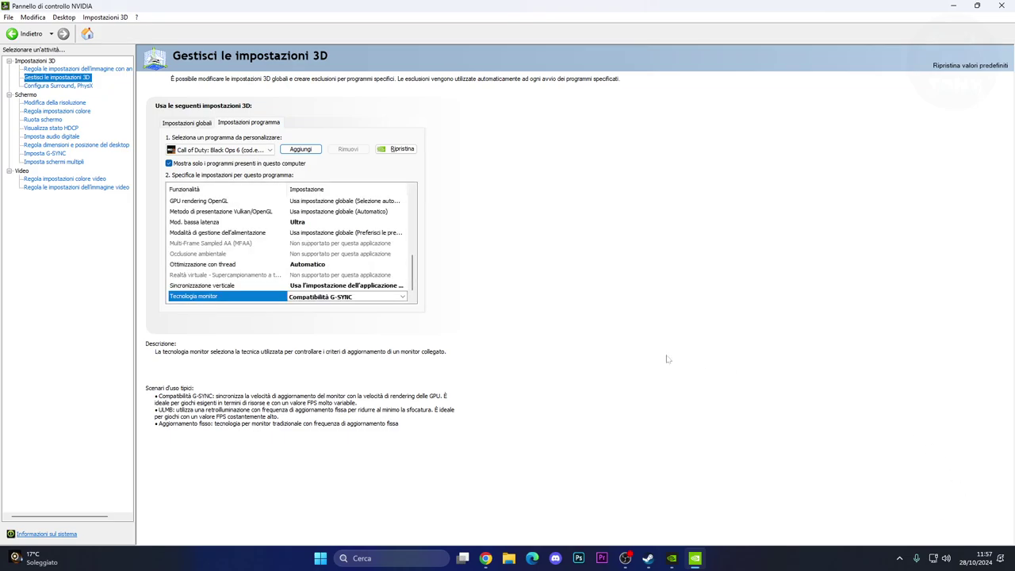
Step: Switch to Steam and open the properties of Call of Duty from its library page
left_click(955, 5)
left_click(648, 559)
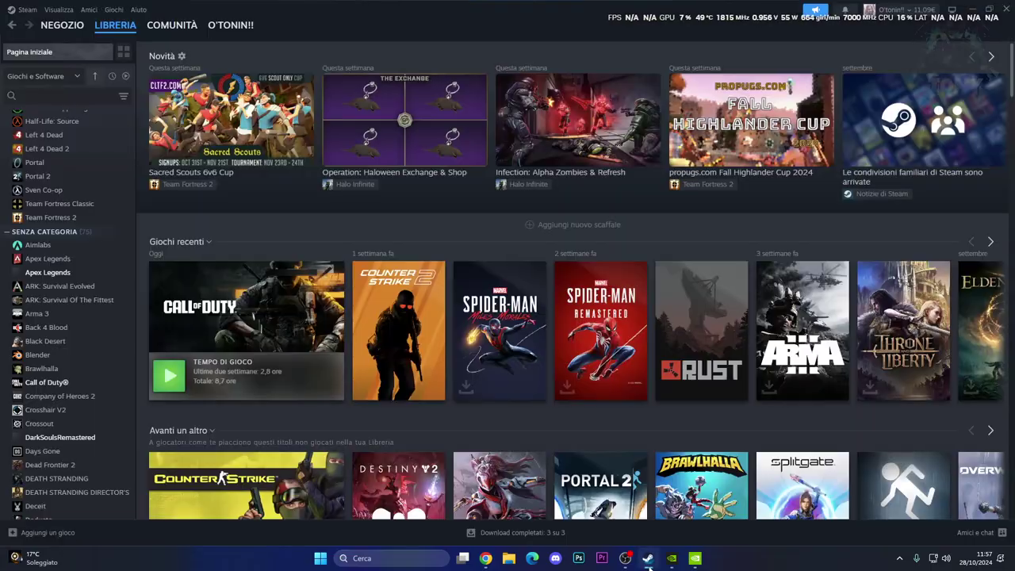
left_click(254, 317)
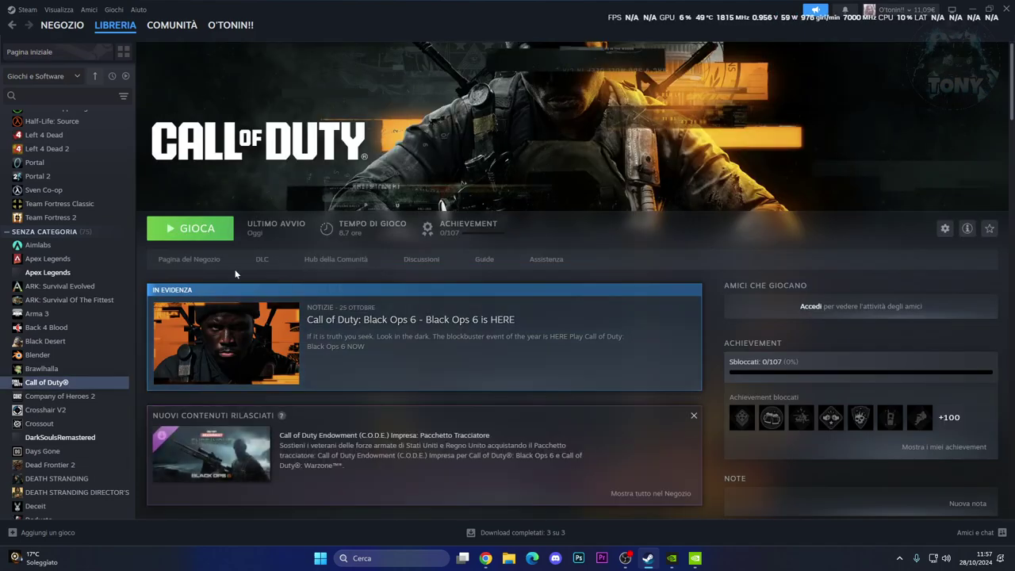
left_click(947, 229)
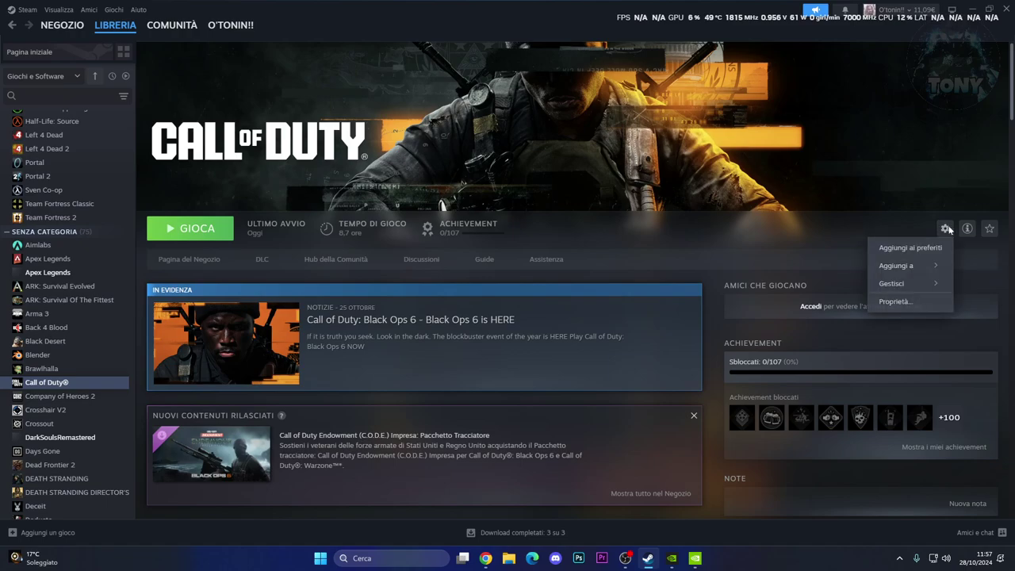
left_click(892, 302)
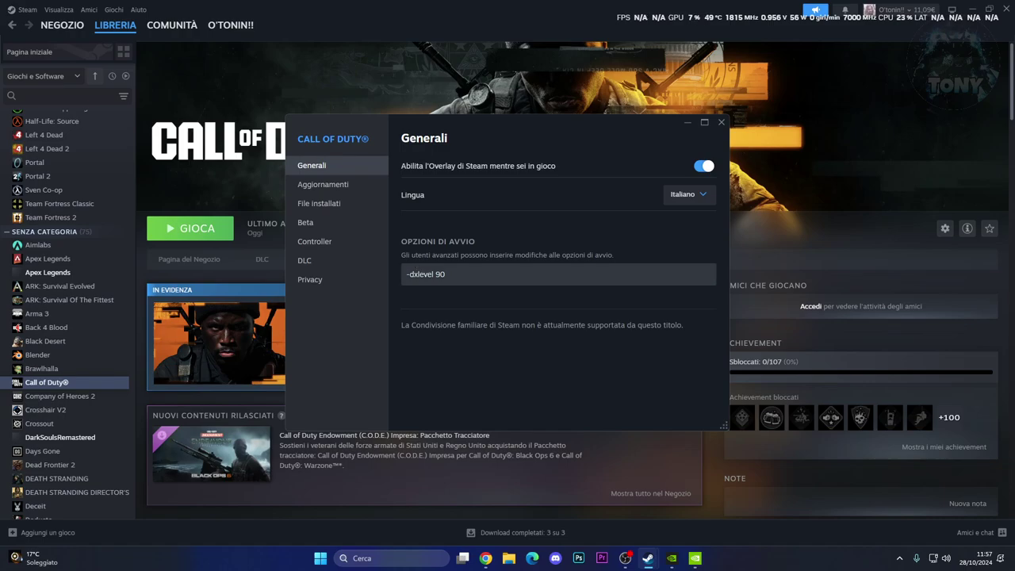
Step: Check the launch options text in Call of Duty's general properties and close the properties
left_click(407, 274)
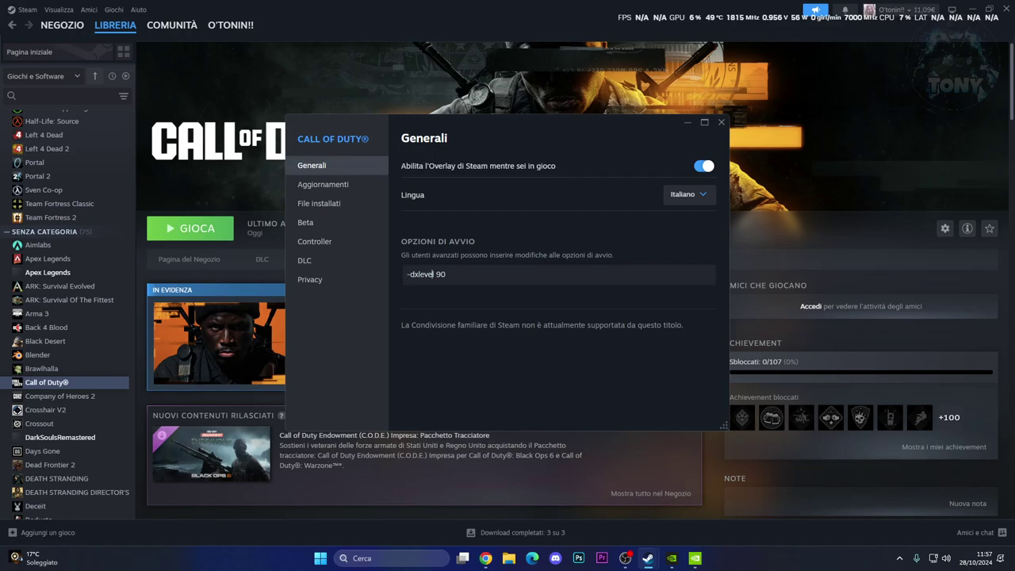
key("ctrl+a")
key("End")
left_click(721, 122)
Step: Launch Call of Duty and dismiss the Black Ops 6 promotional announcement
left_click(214, 232)
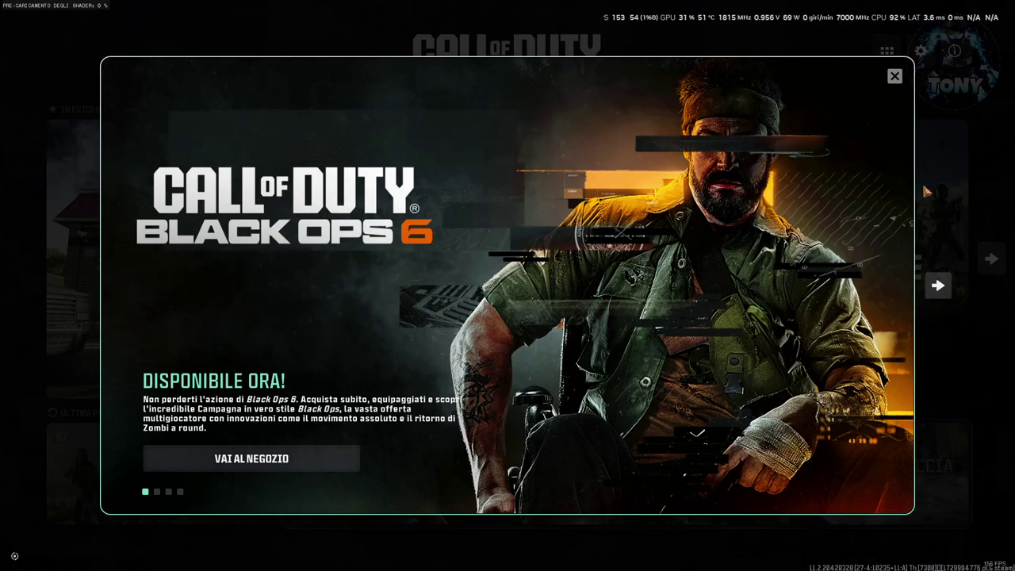
left_click(895, 76)
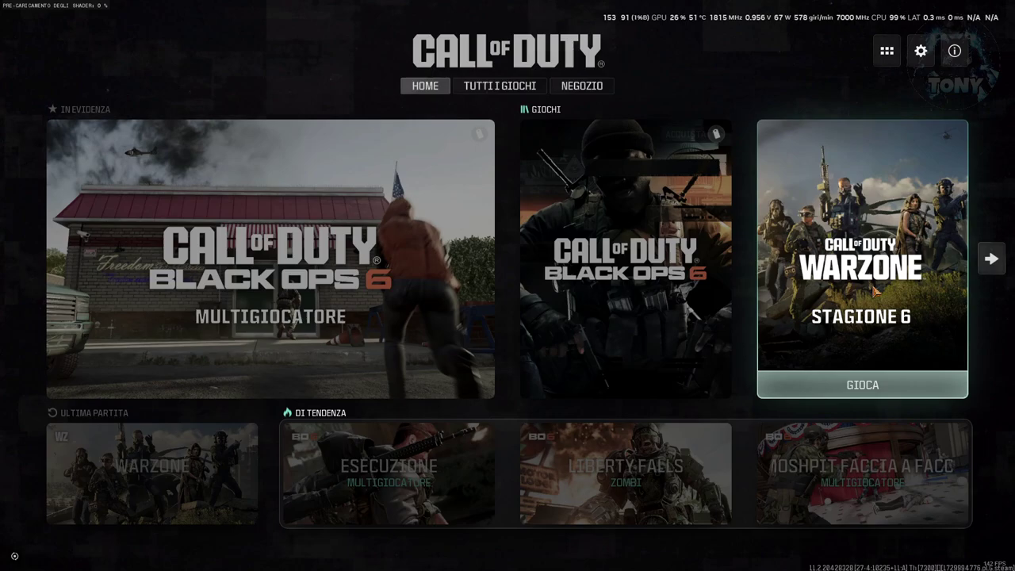
Step: Review the video and sustainability options in the game's graphics settings and return to the home screen
left_click(921, 50)
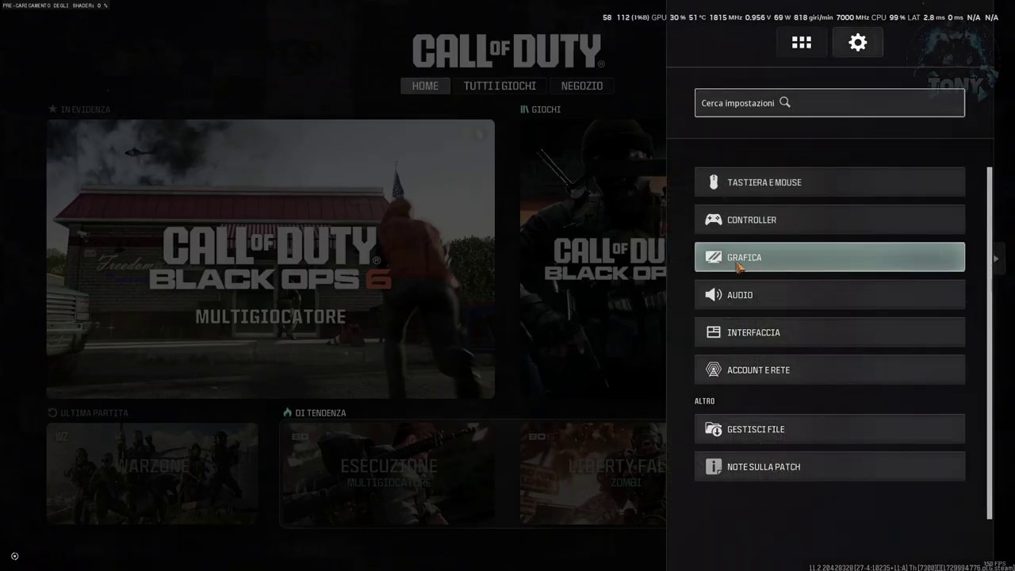
left_click(809, 257)
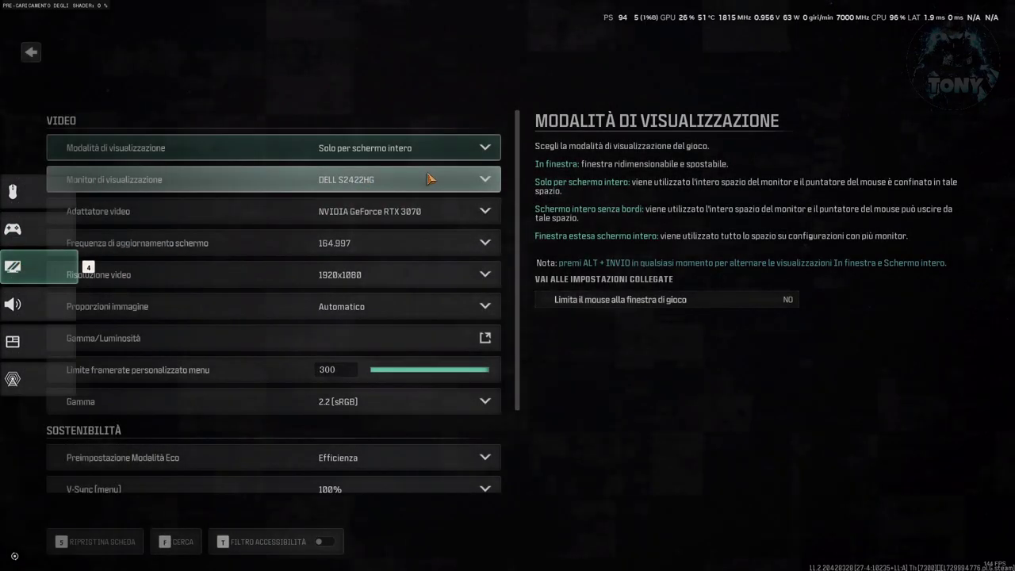
scroll(232, 349, "down", 2)
scroll(232, 354, "down", 1)
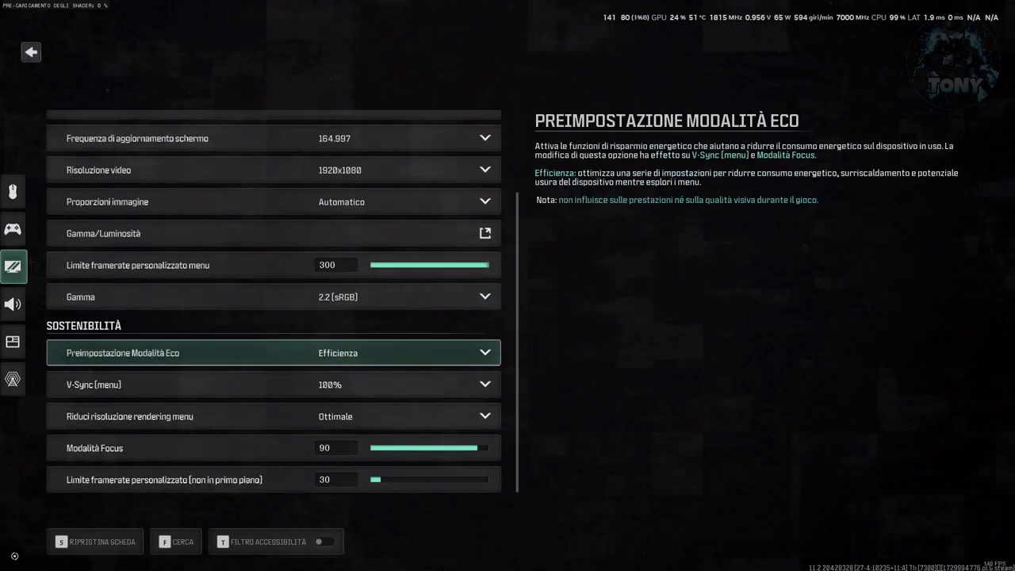
key("Escape")
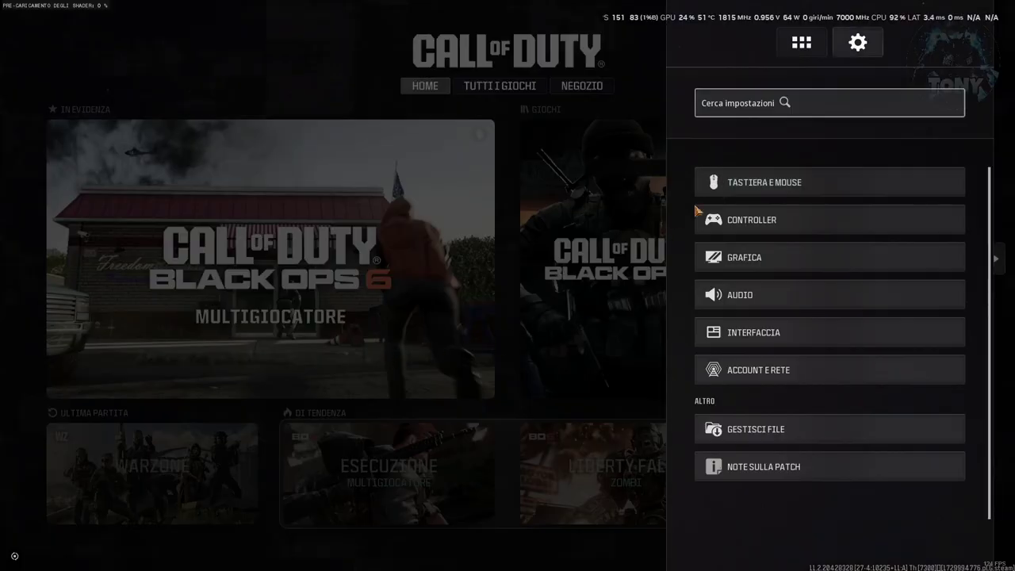
key("Escape")
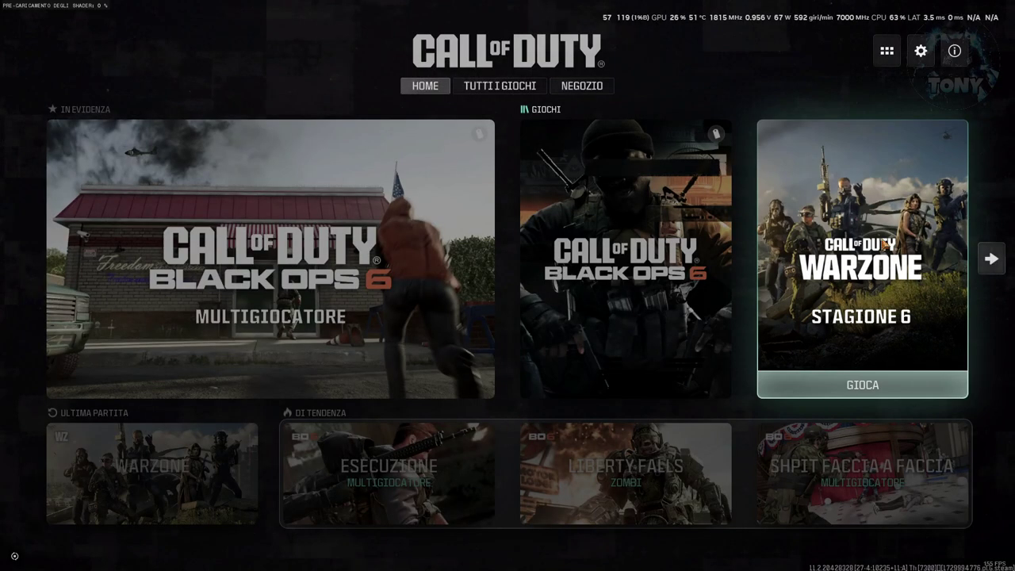
Step: Start Call of Duty: Warzone from the game's home screen
left_click(862, 391)
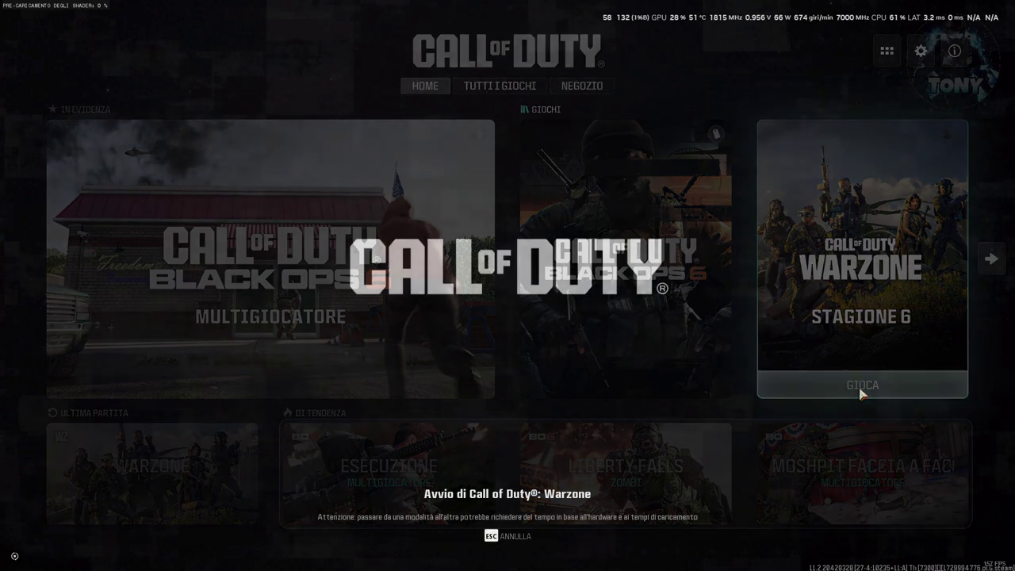